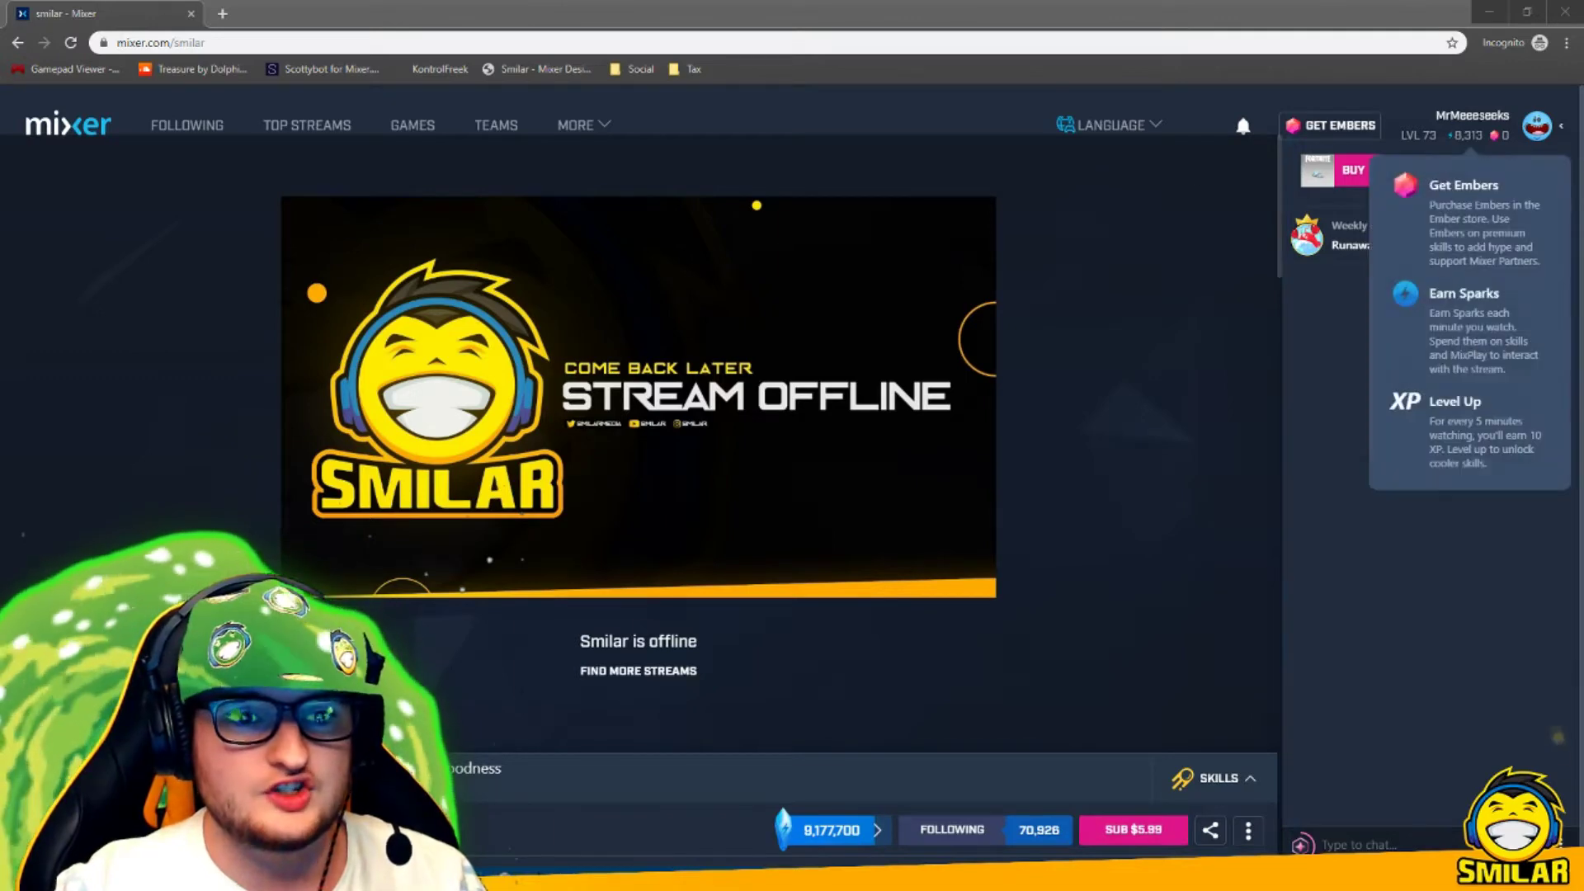
- From the profile avatar menu, open the Broadcast Dashboard in a new tab
click(1538, 128)
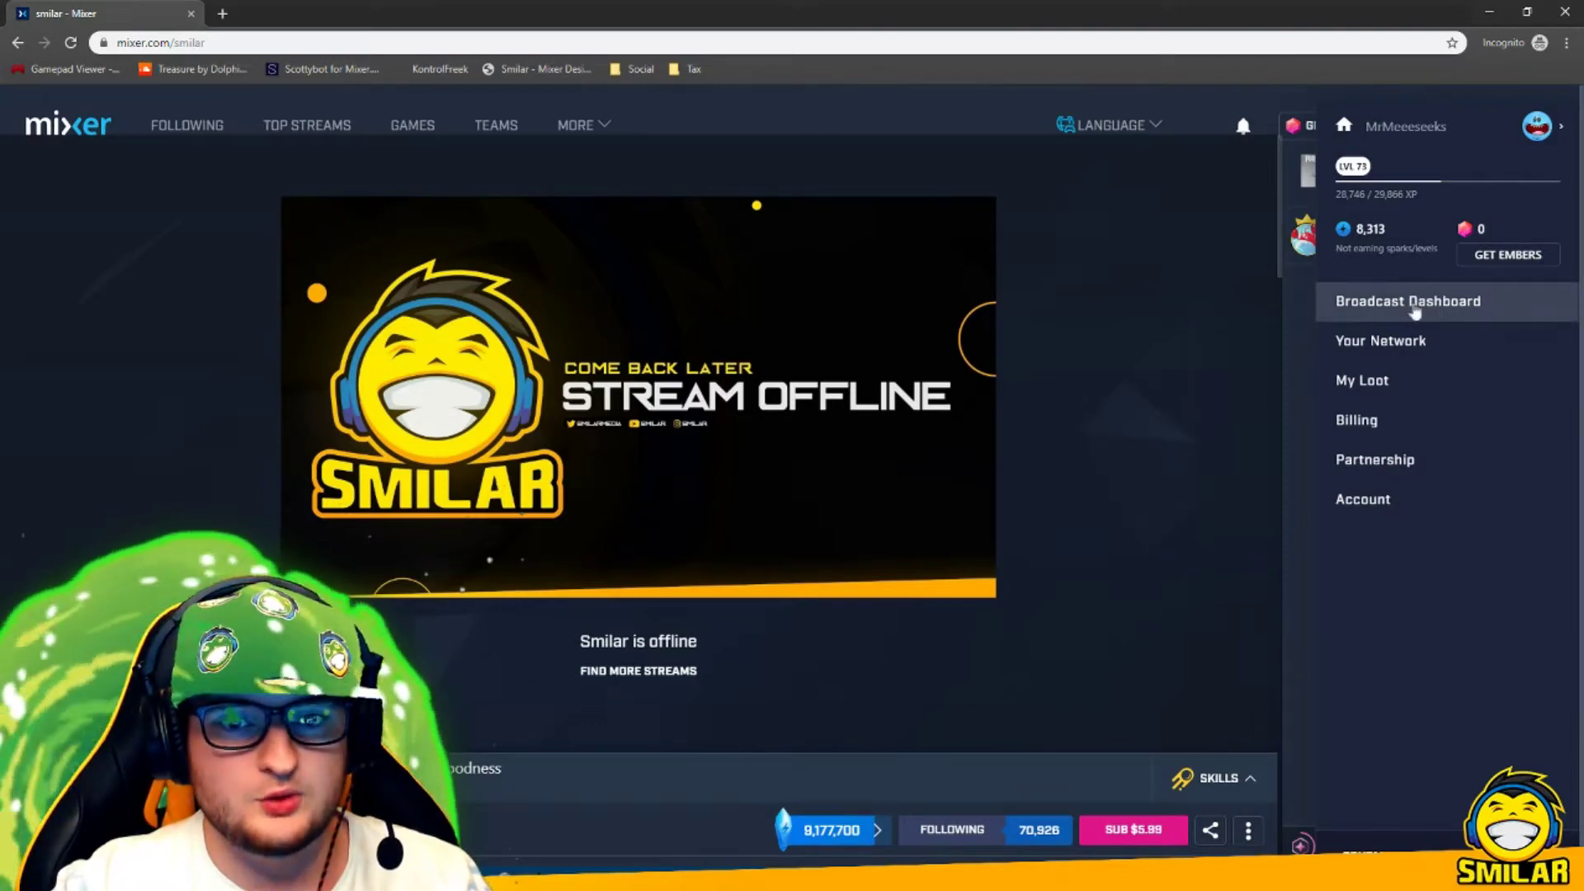
key(ctrl+plus)
key(ctrl+plus)
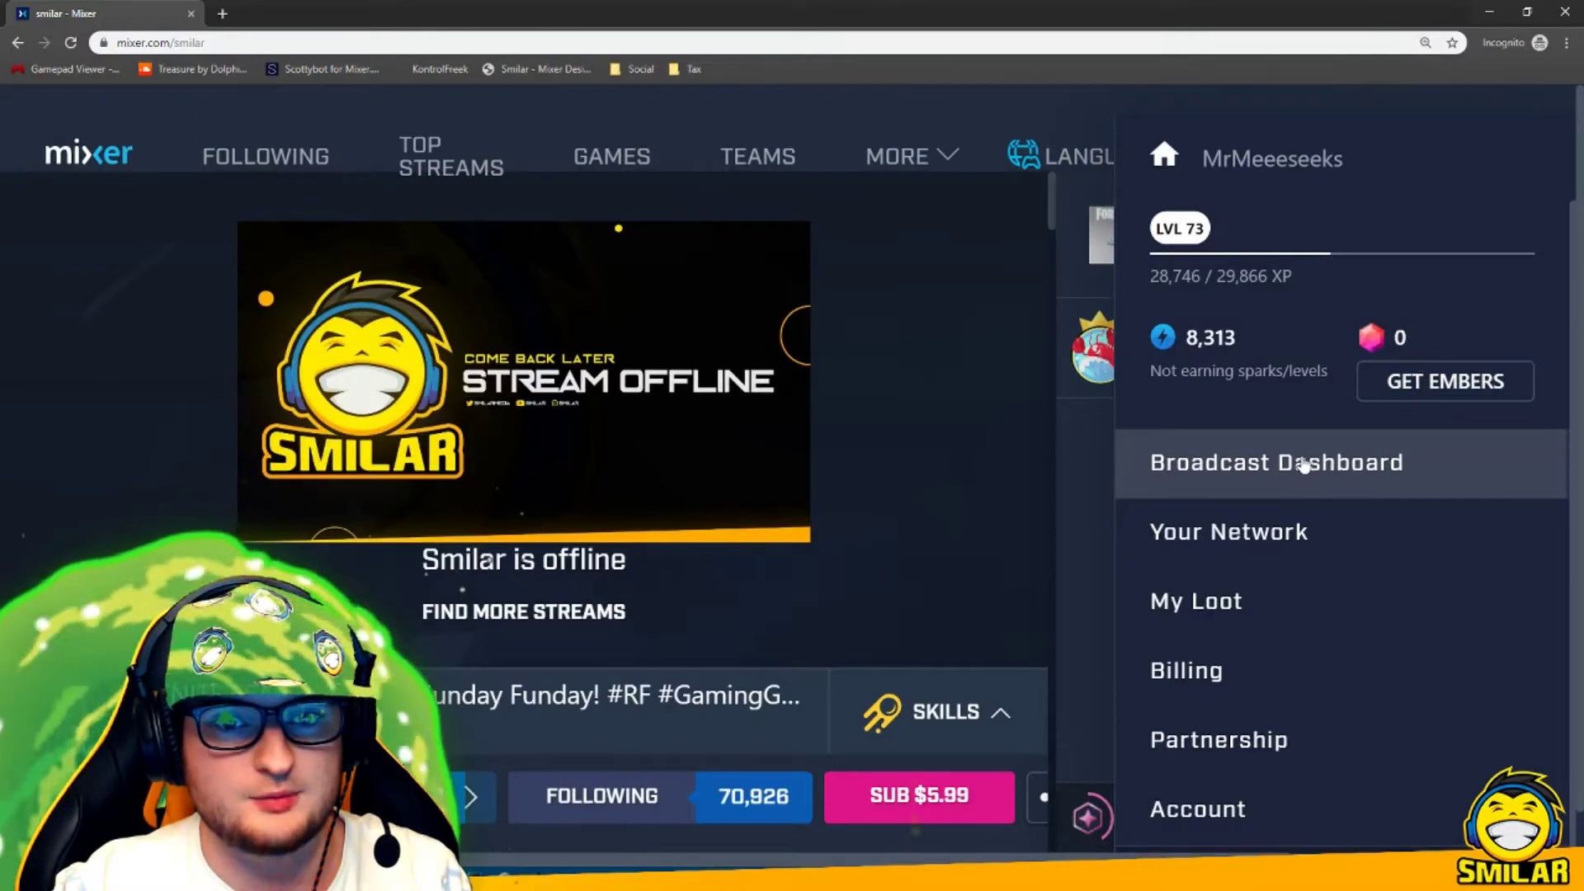
key(ctrl+minus)
key(ctrl+minus)
key(ctrl+minus)
key(ctrl+minus)
click(1436, 309)
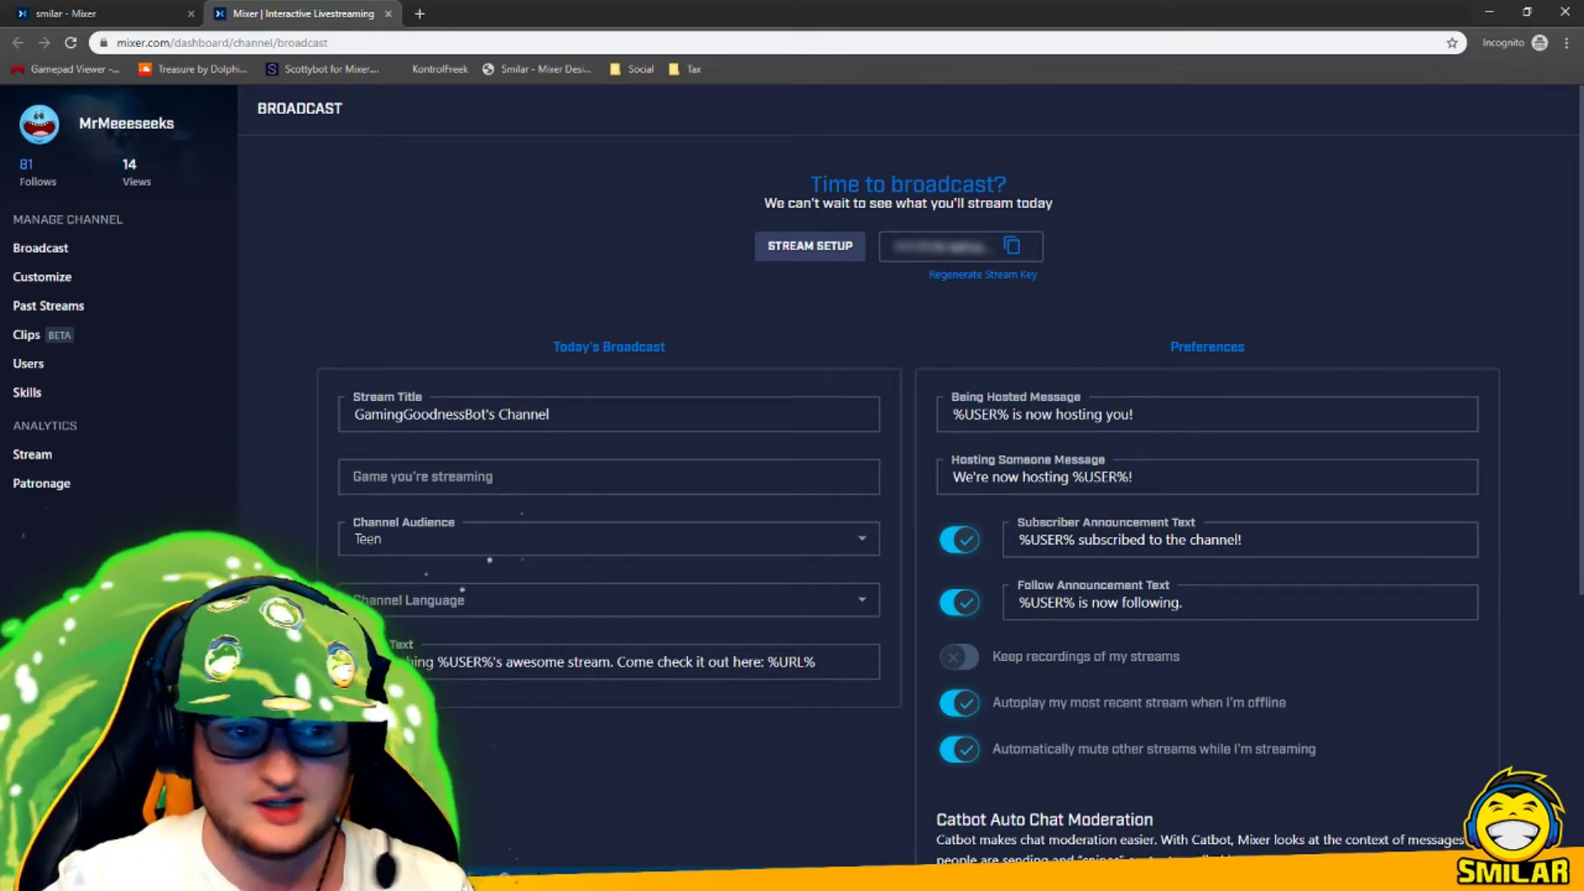
scroll(1000, 386, down, 2)
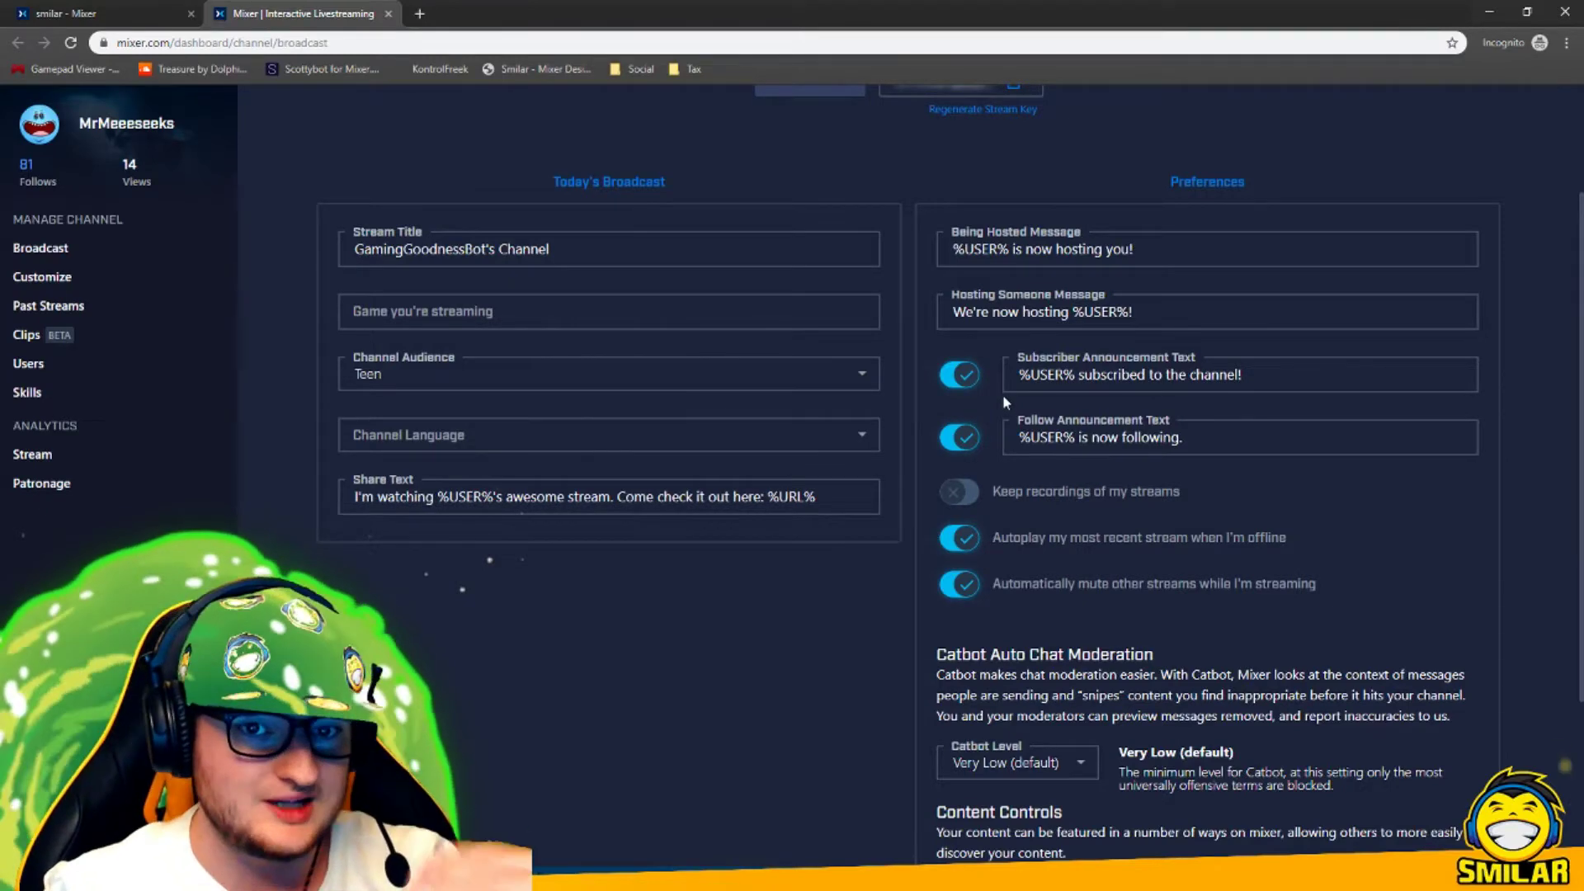
scroll(1002, 394, down, 3)
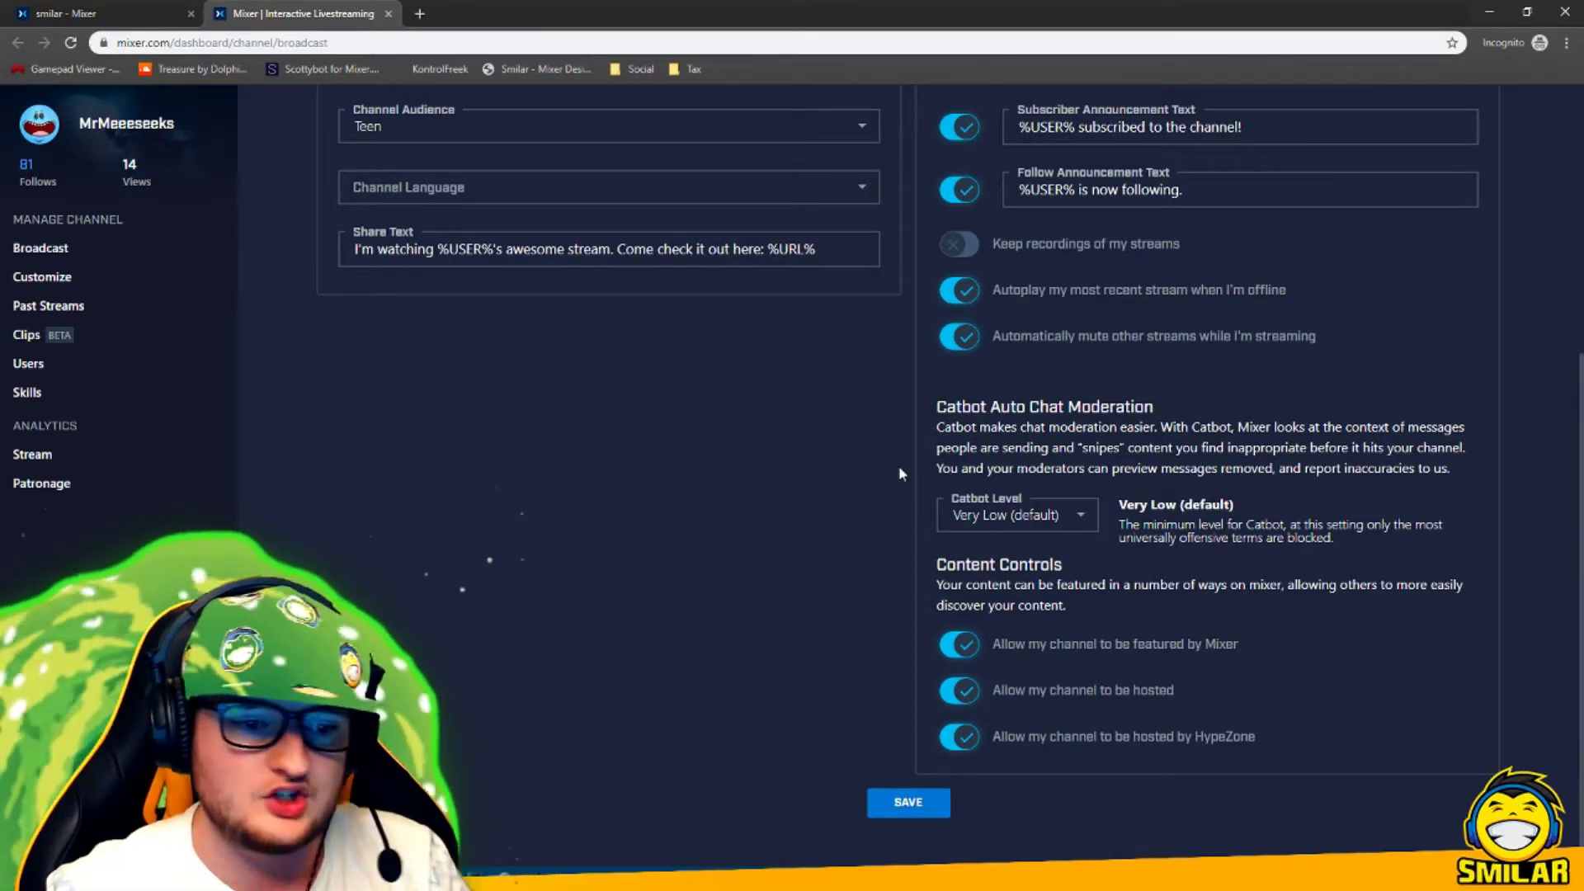
click(1043, 524)
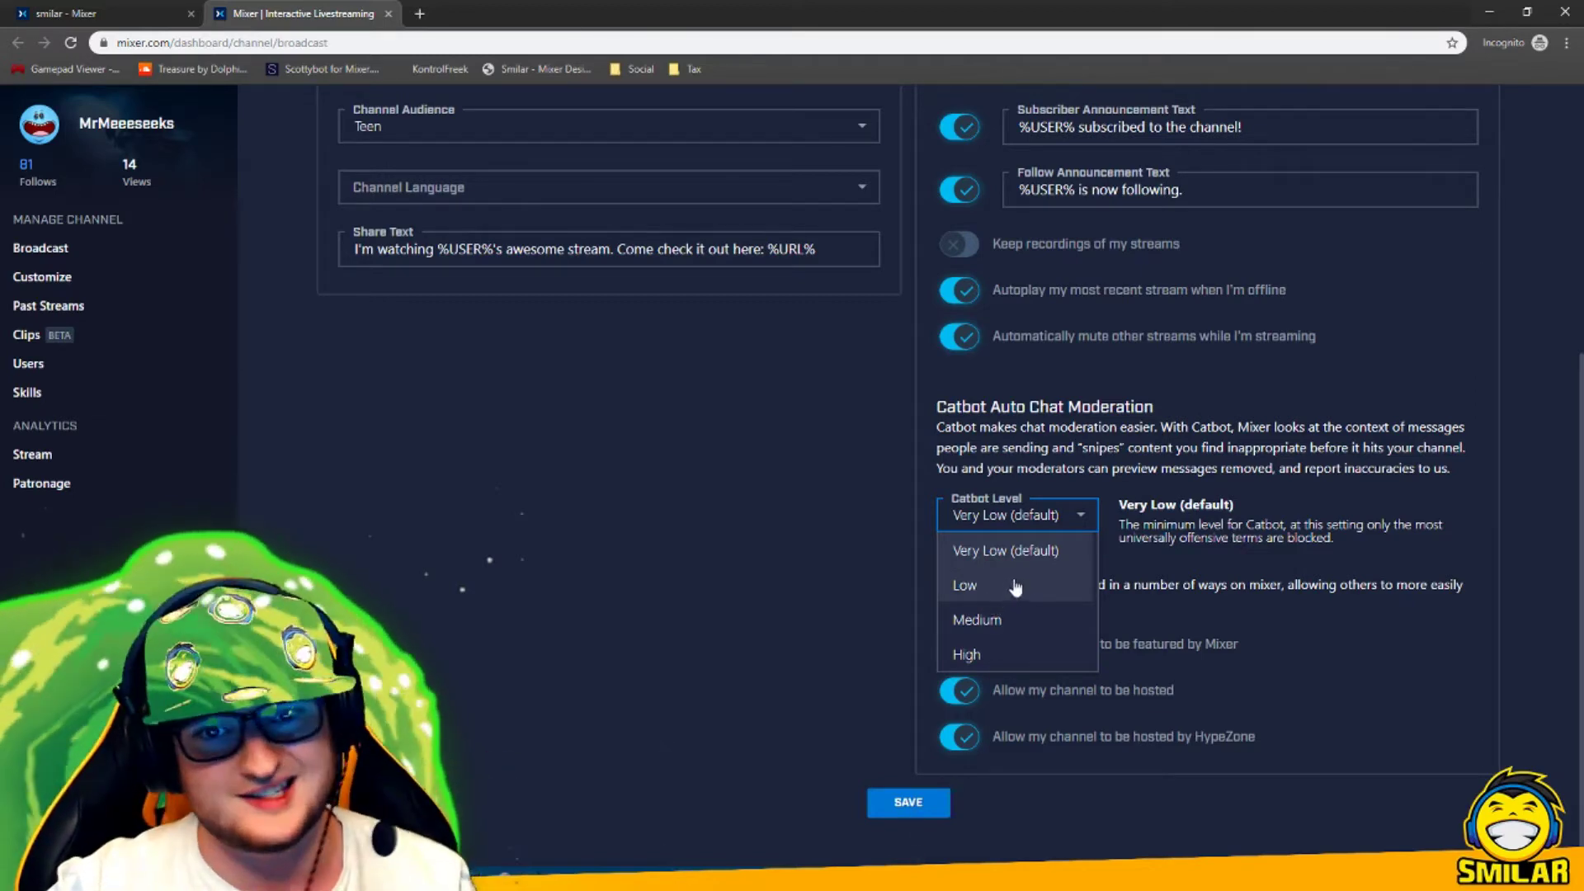
scroll(856, 551, up, 5)
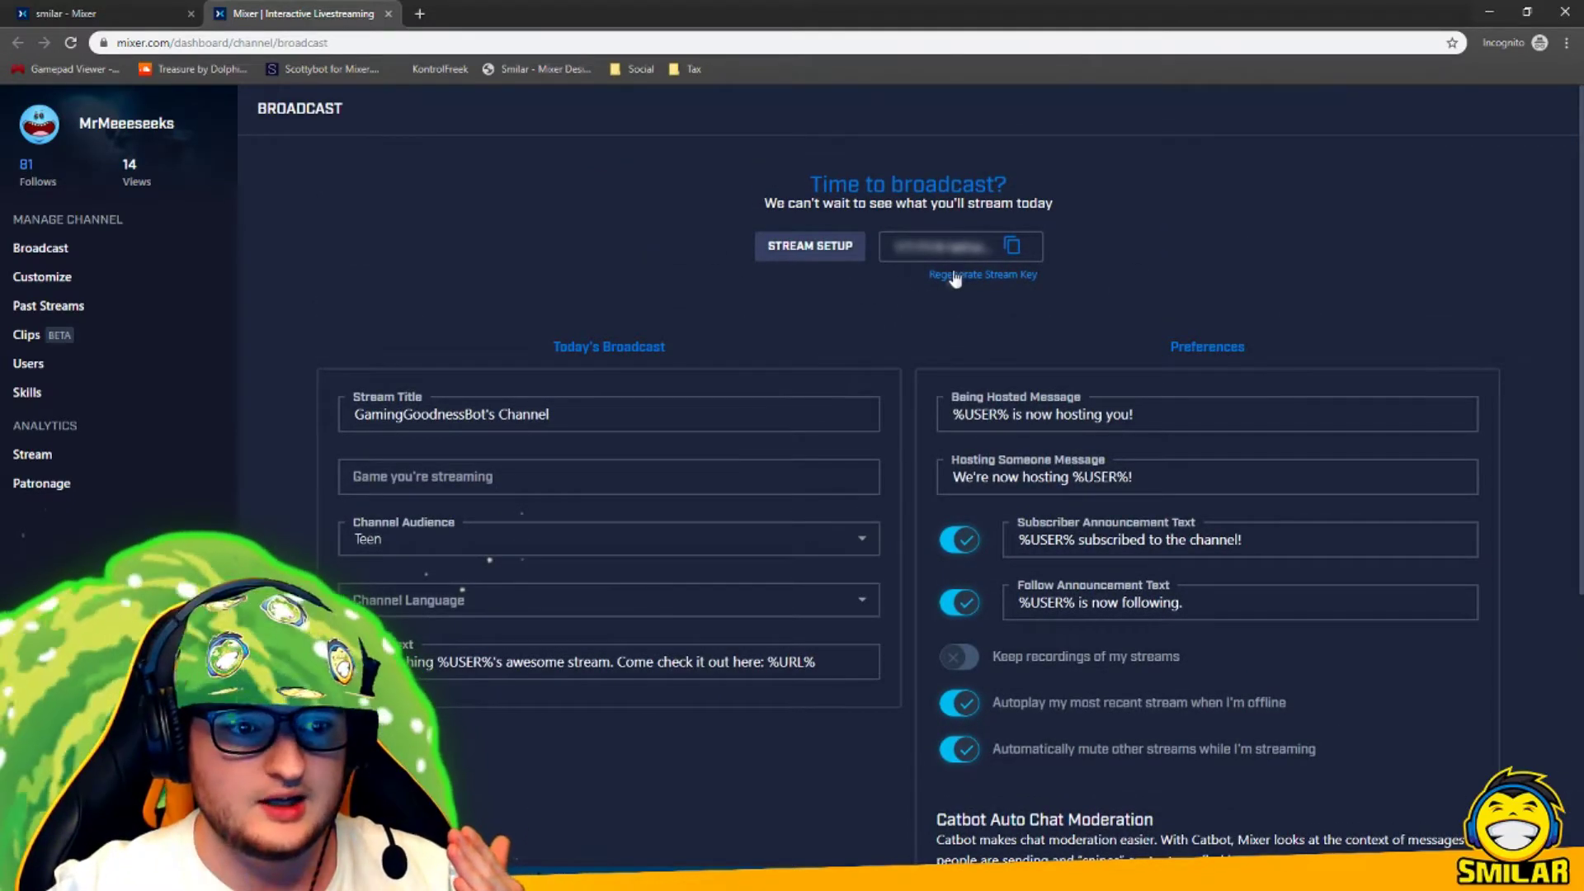
click(805, 254)
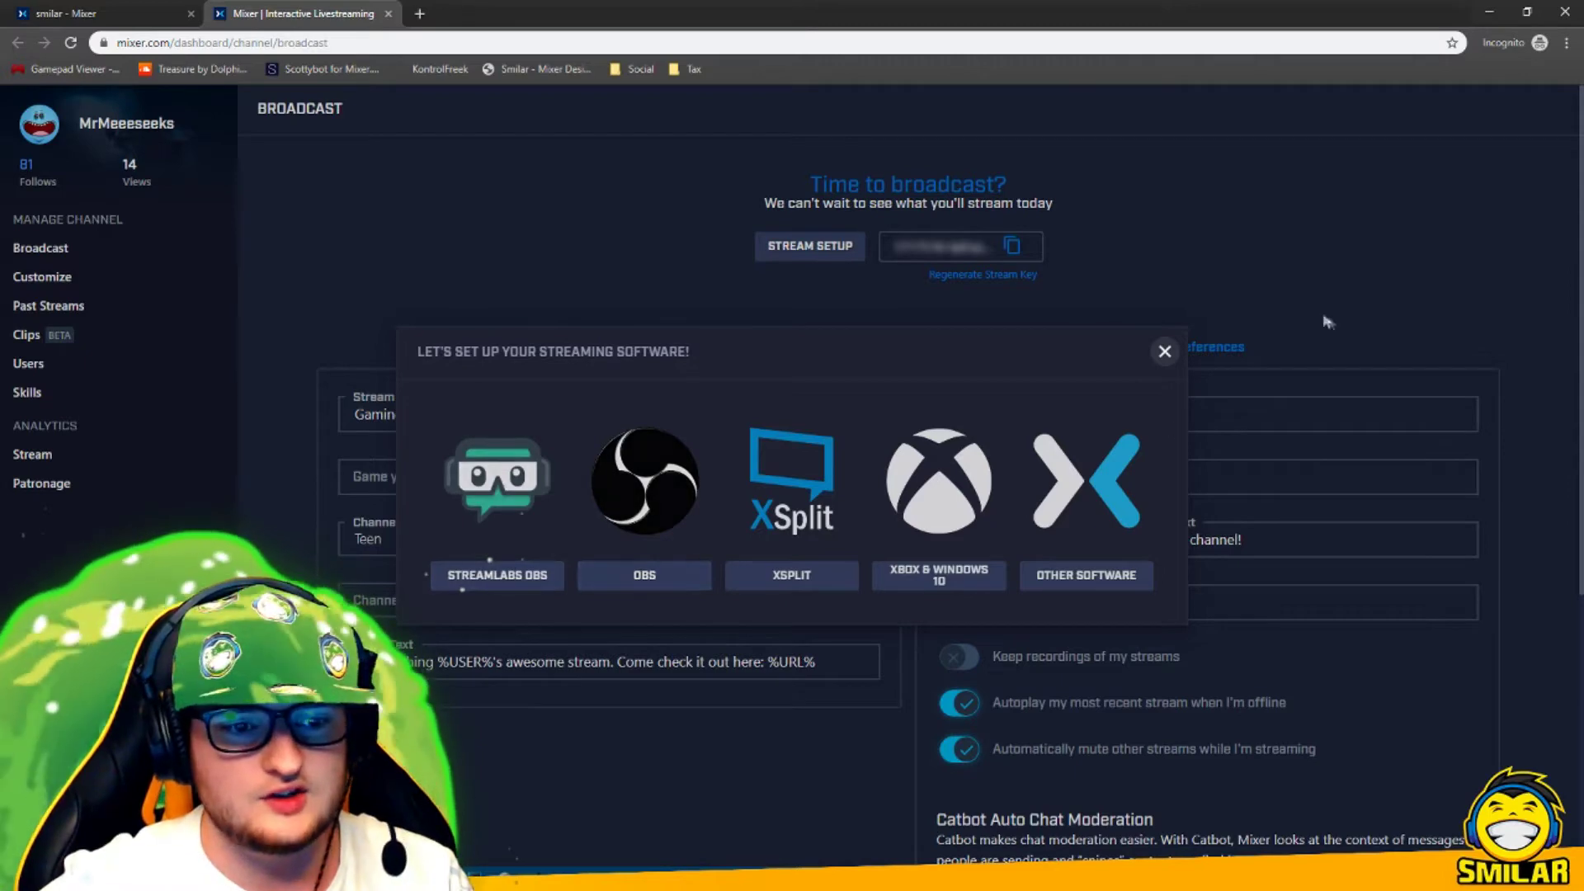
click(1164, 351)
click(982, 249)
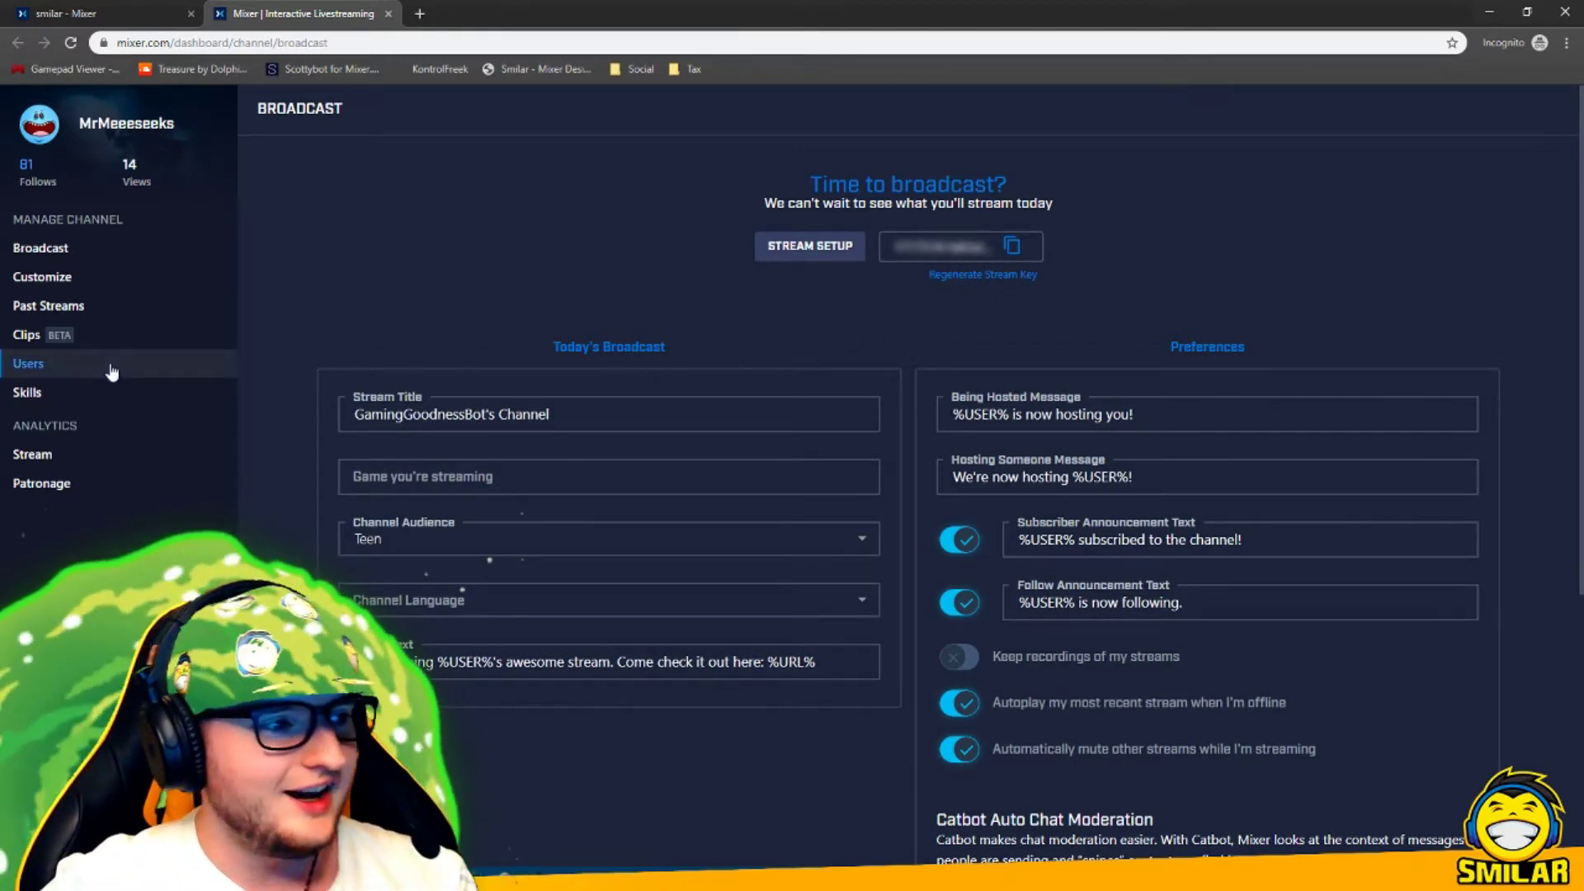
- Look through the channel's Customize settings page
click(52, 281)
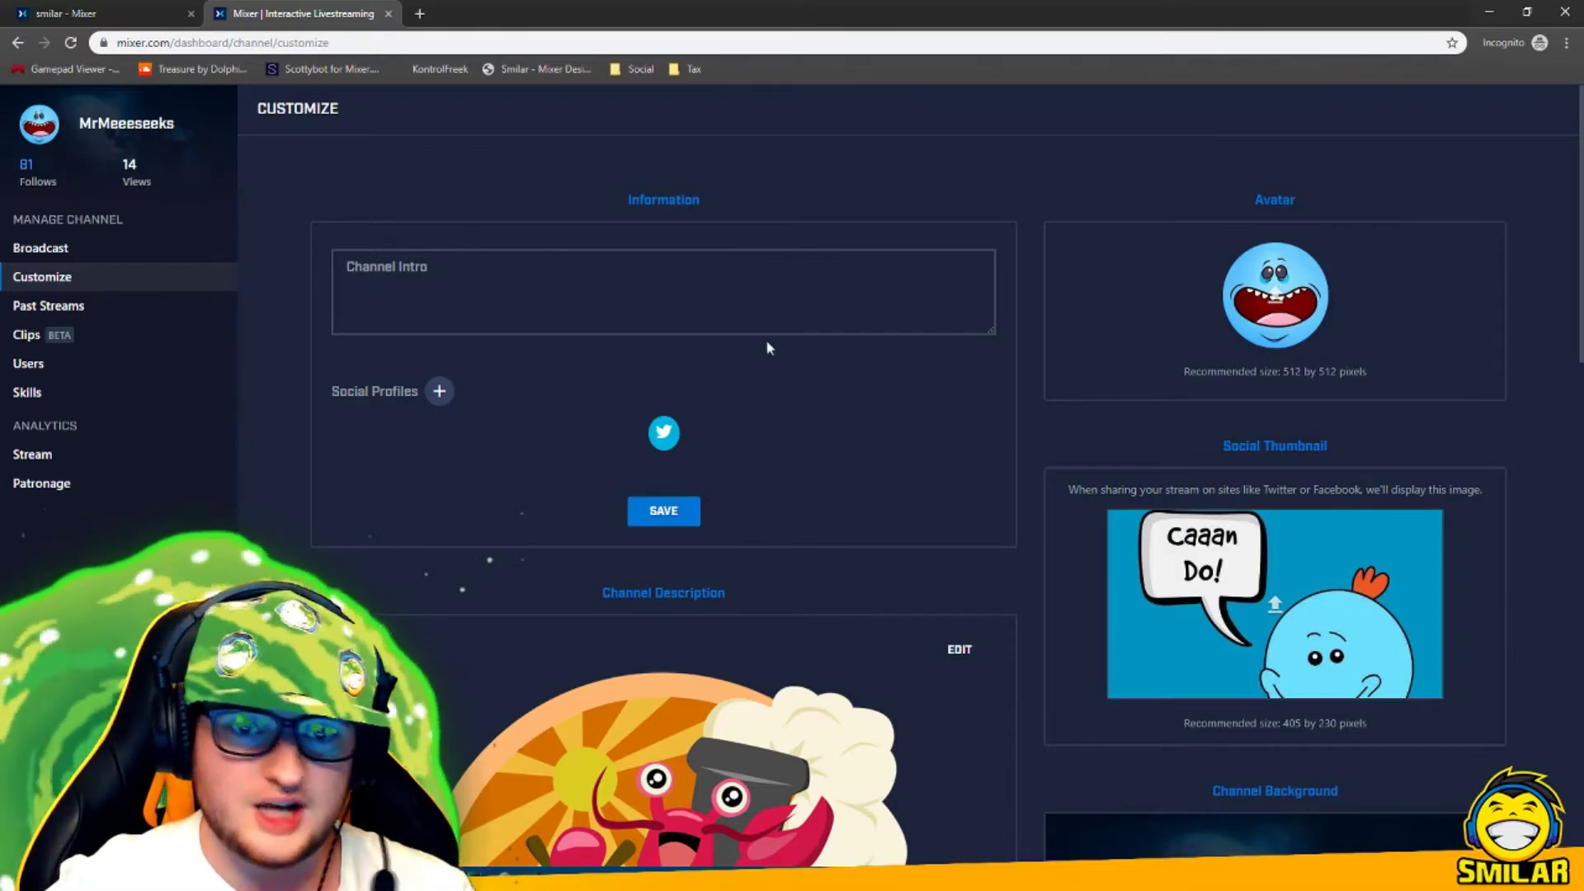
scroll(724, 577, down, 5)
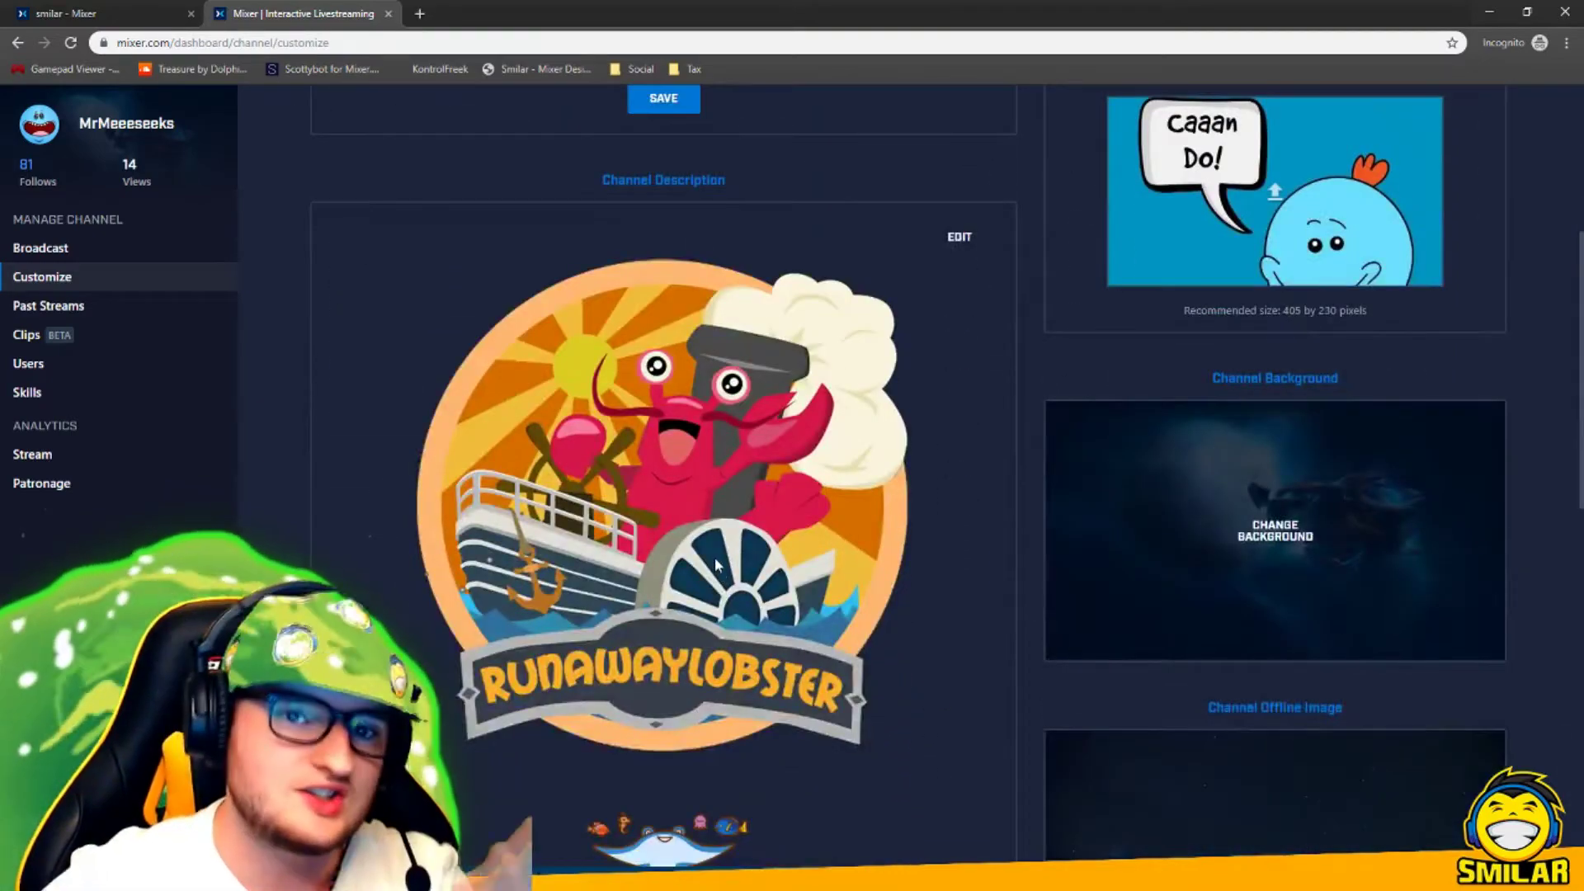
scroll(716, 564, down, 1)
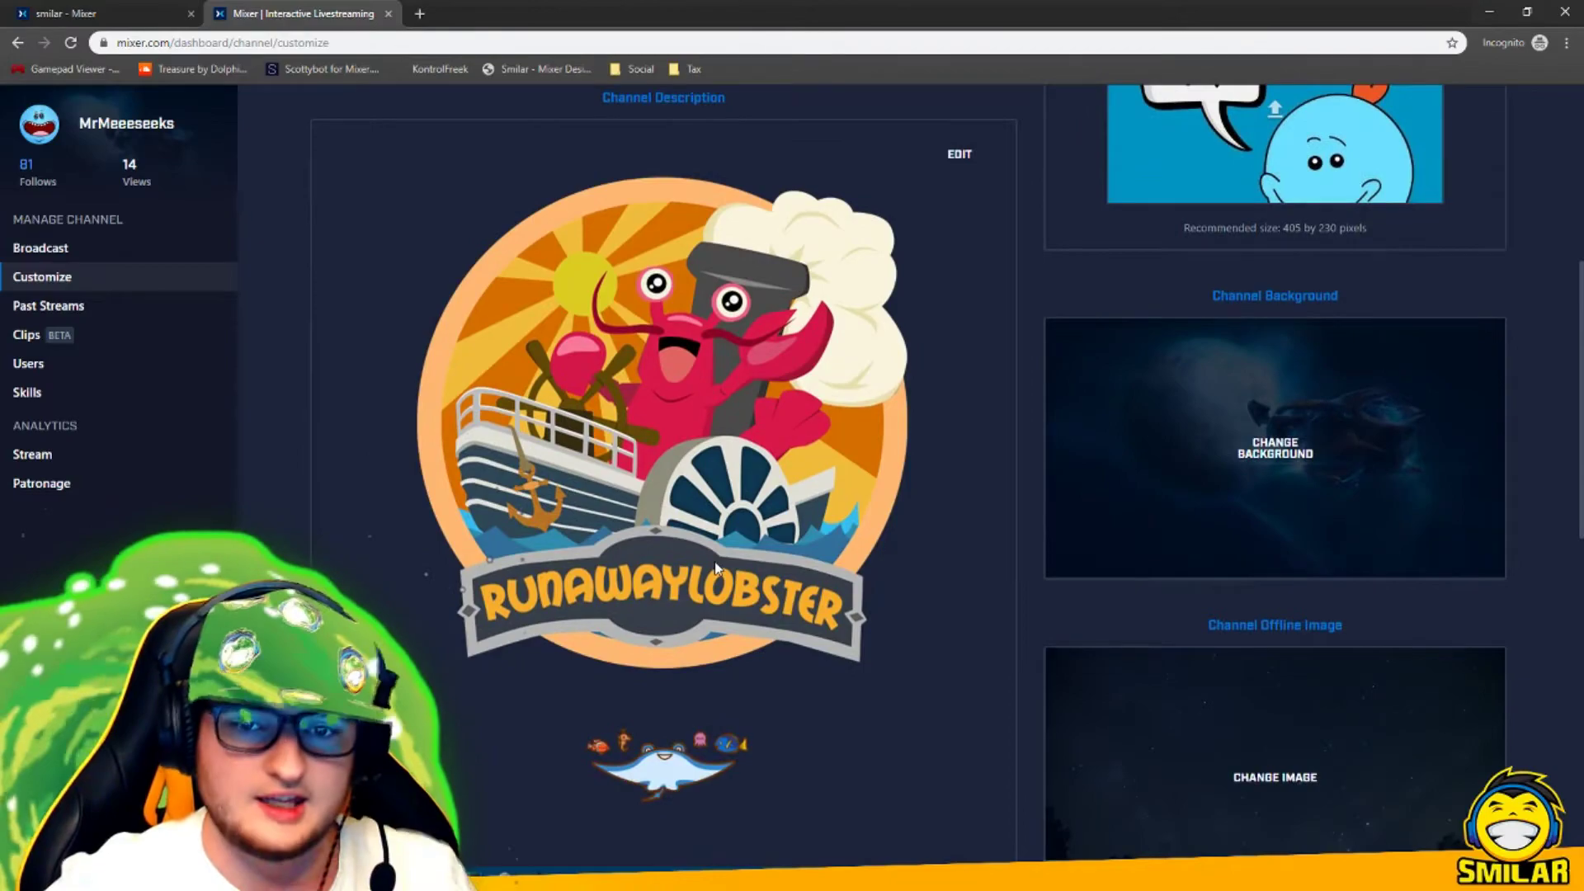
scroll(715, 567, down, 4)
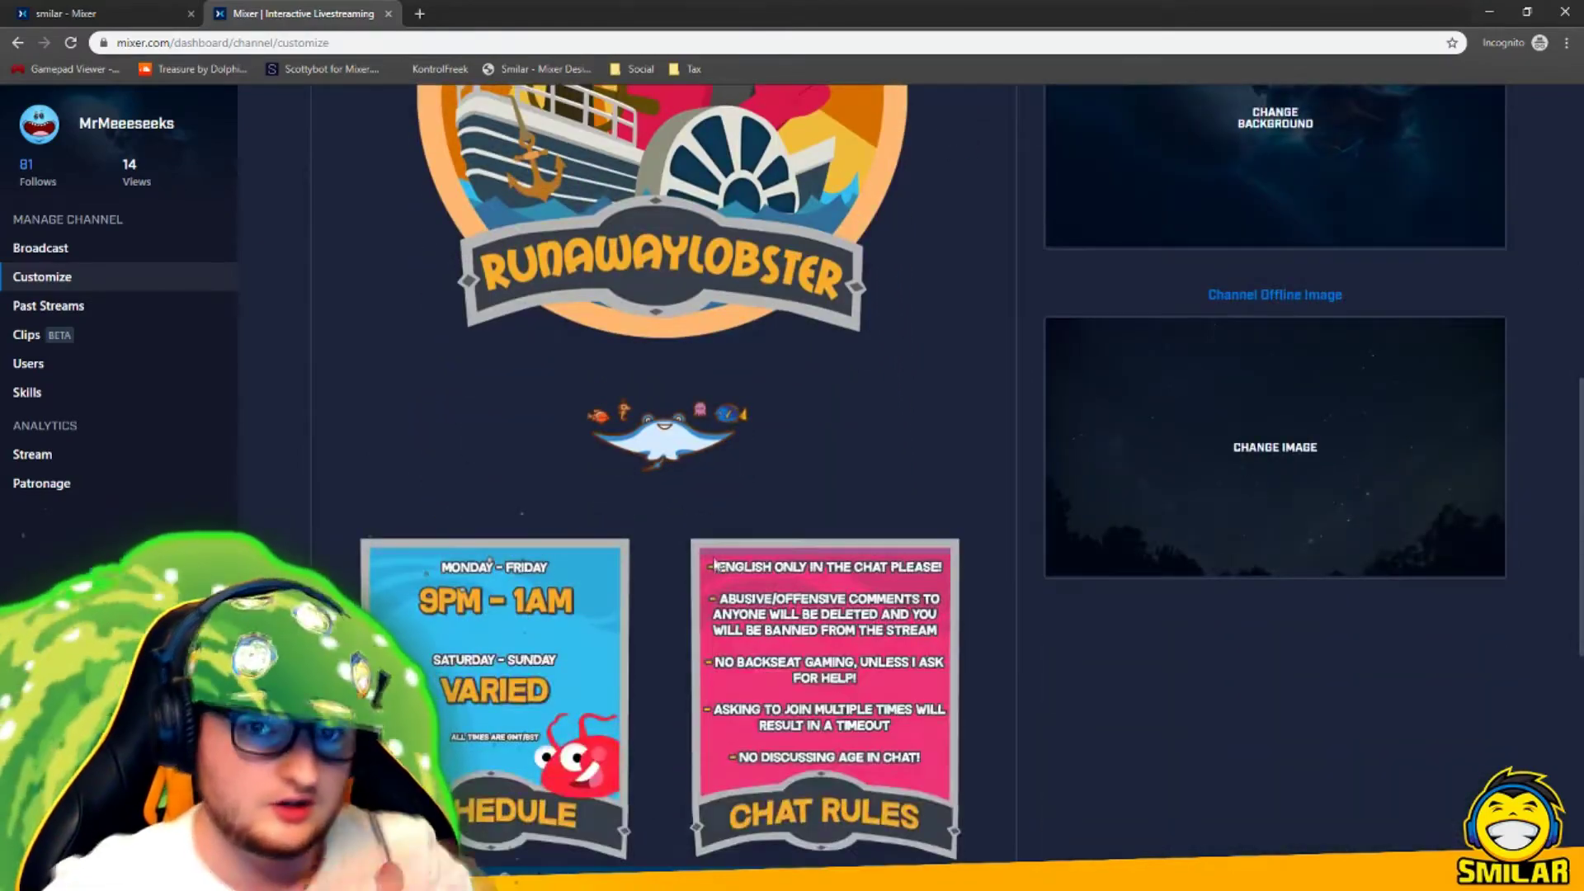
scroll(714, 568, up, 5)
scroll(788, 556, down, 12)
scroll(790, 570, up, 6)
scroll(787, 579, up, 7)
scroll(994, 684, up, 4)
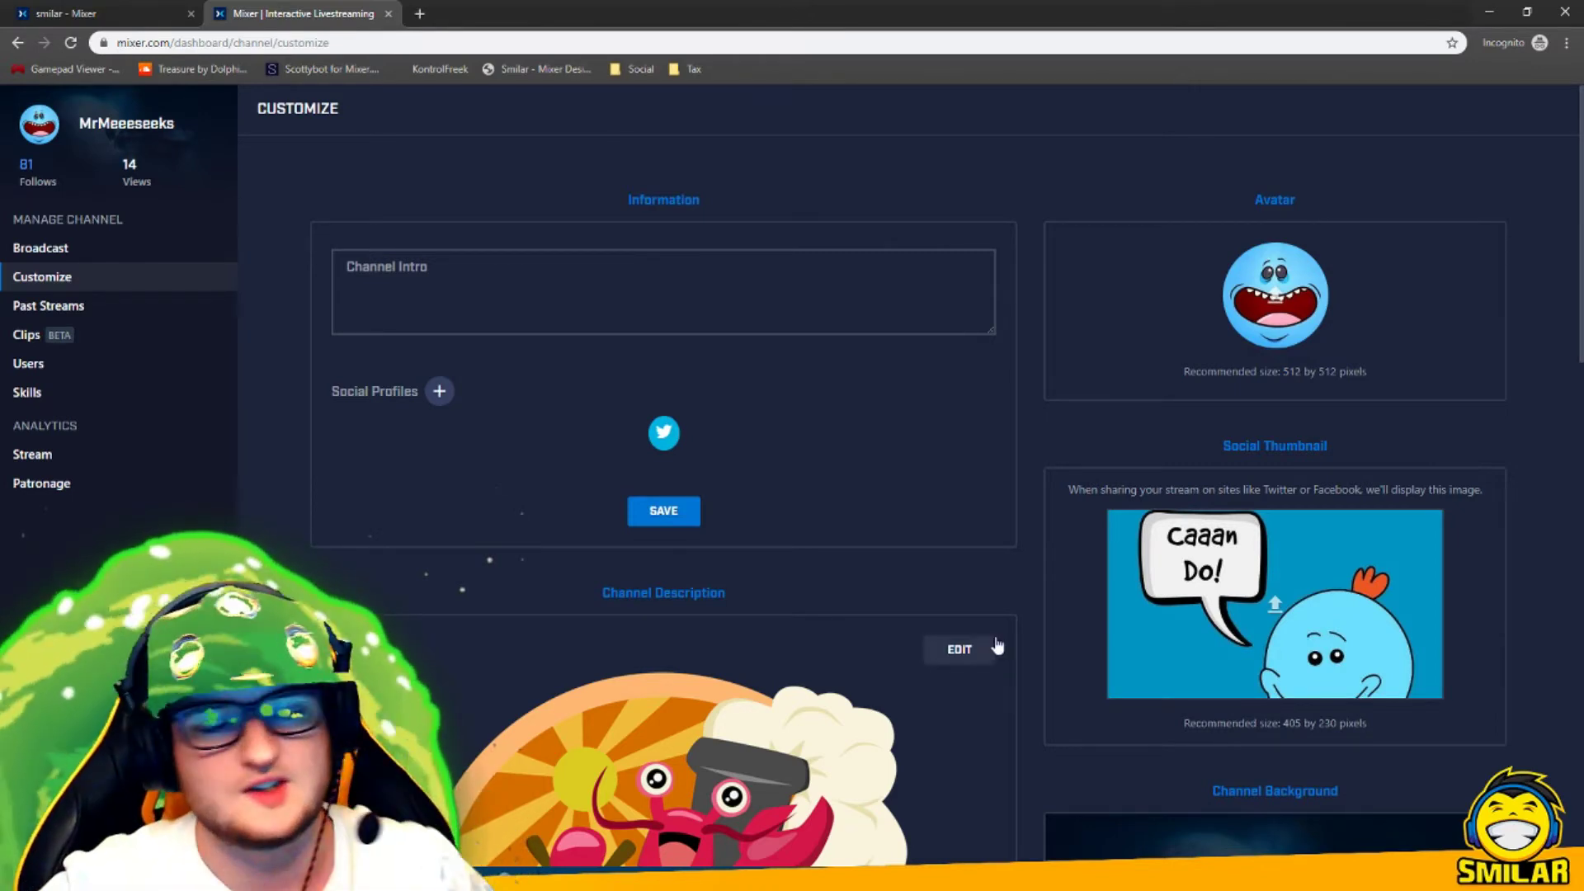
- Preview the linkable Social Profiles, then go to the Past Streams page
click(439, 391)
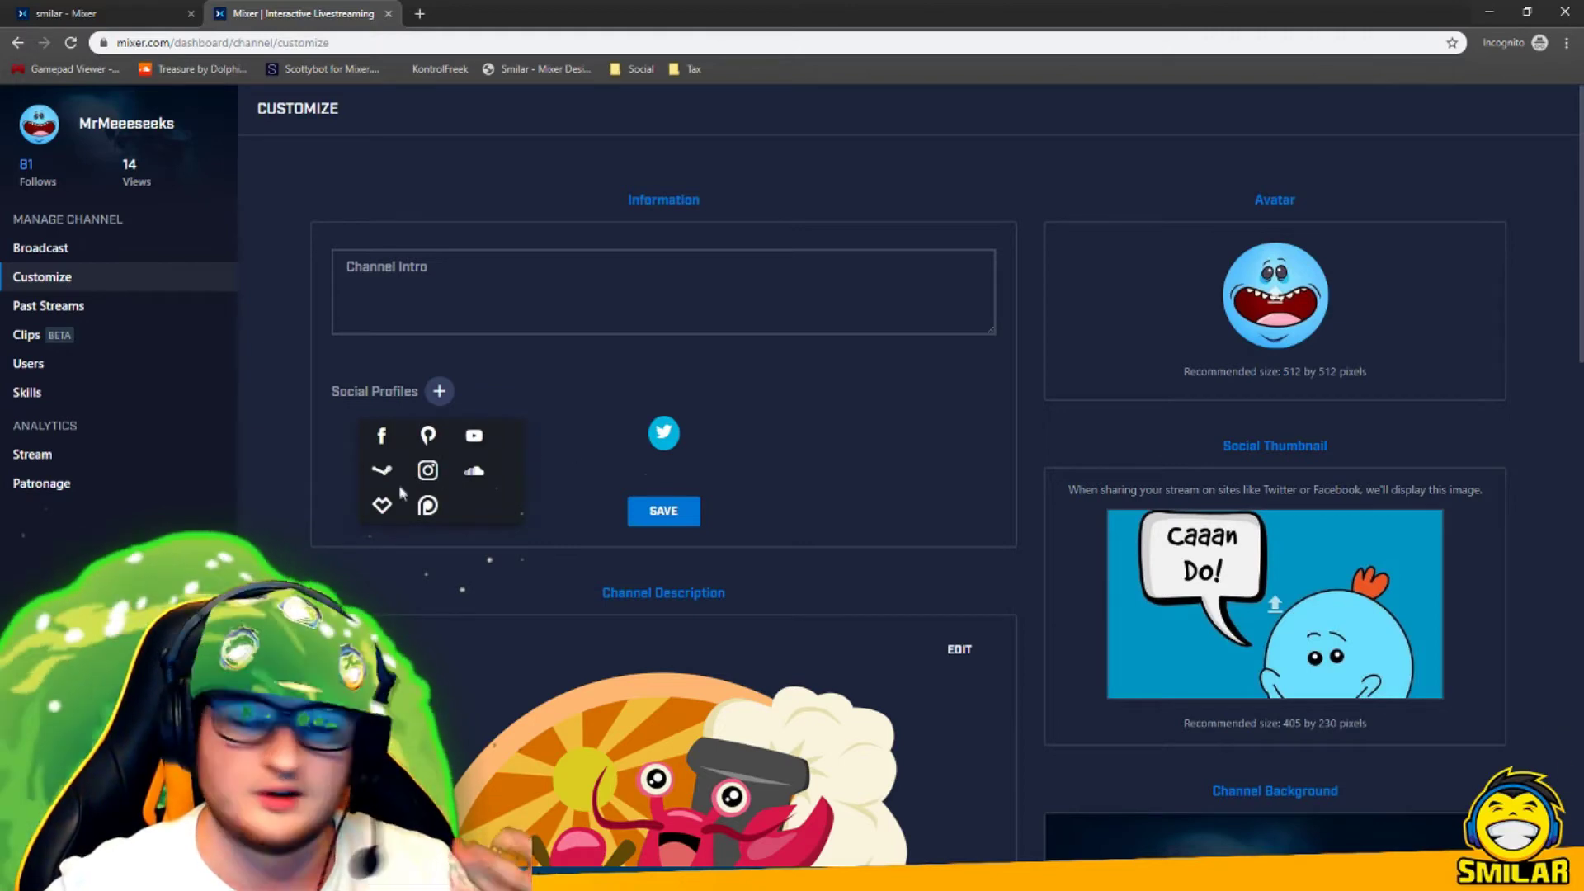
click(958, 435)
click(36, 312)
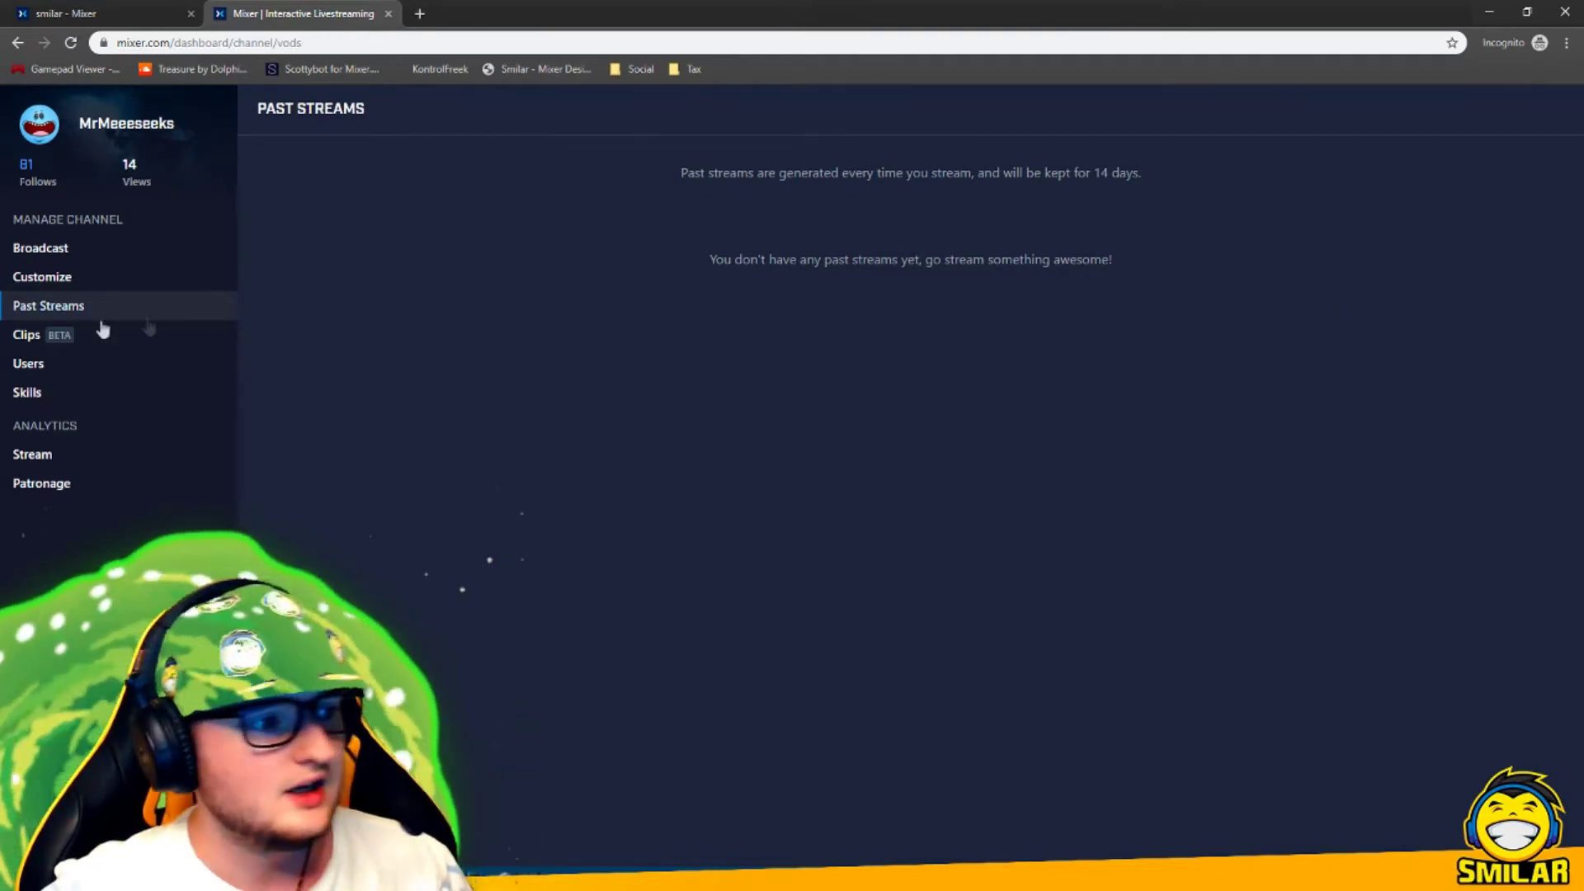
- Check Clips and Users, view Scottybot's moderator actions, then open the Skills page
click(50, 340)
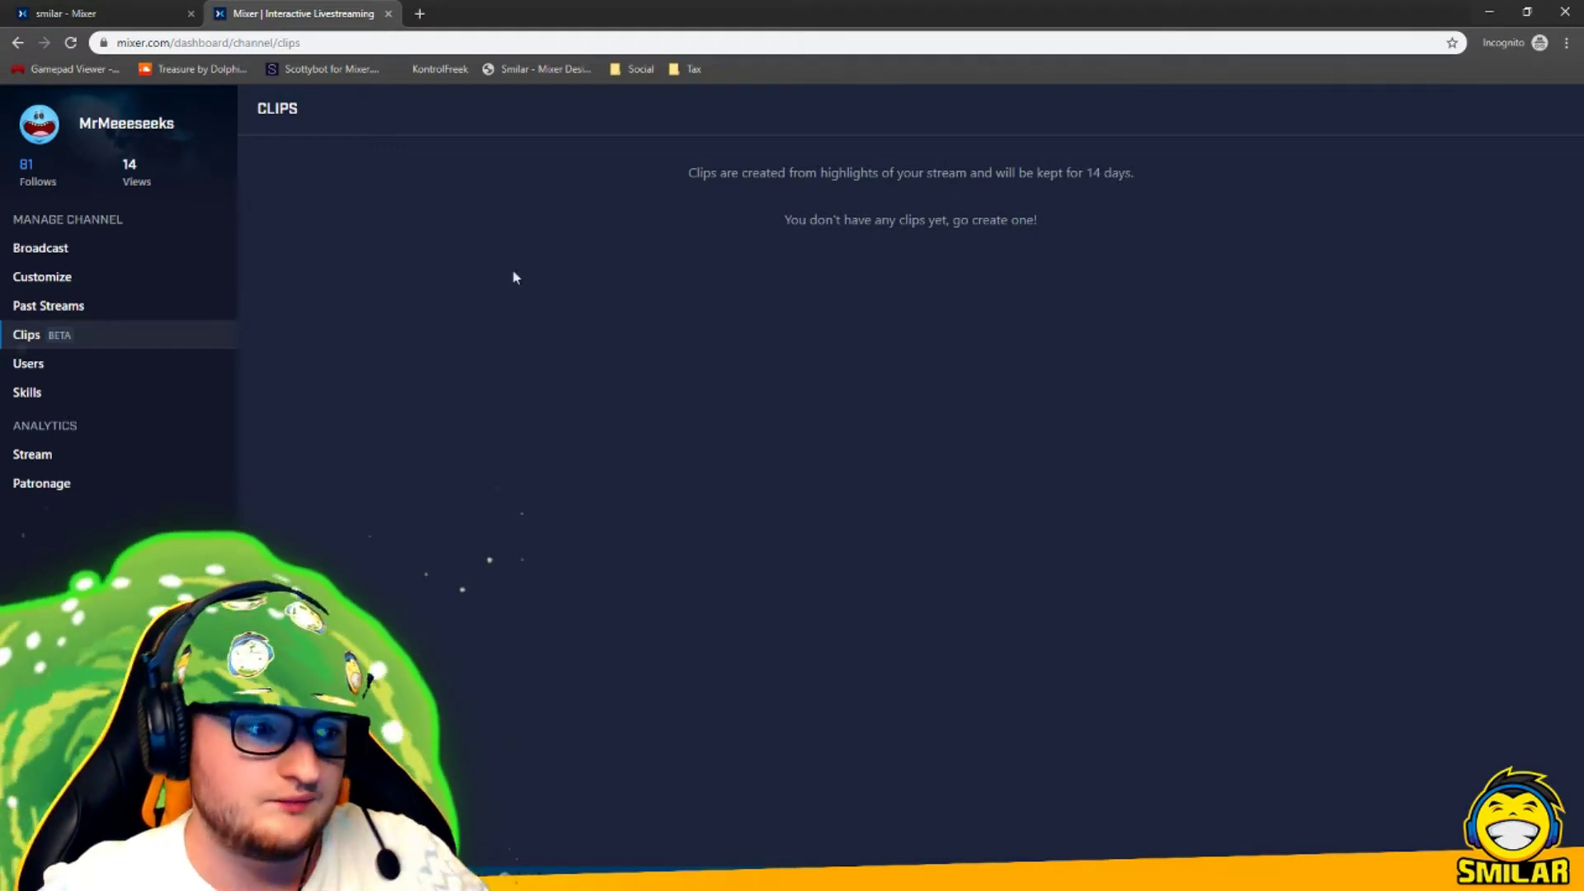
click(40, 367)
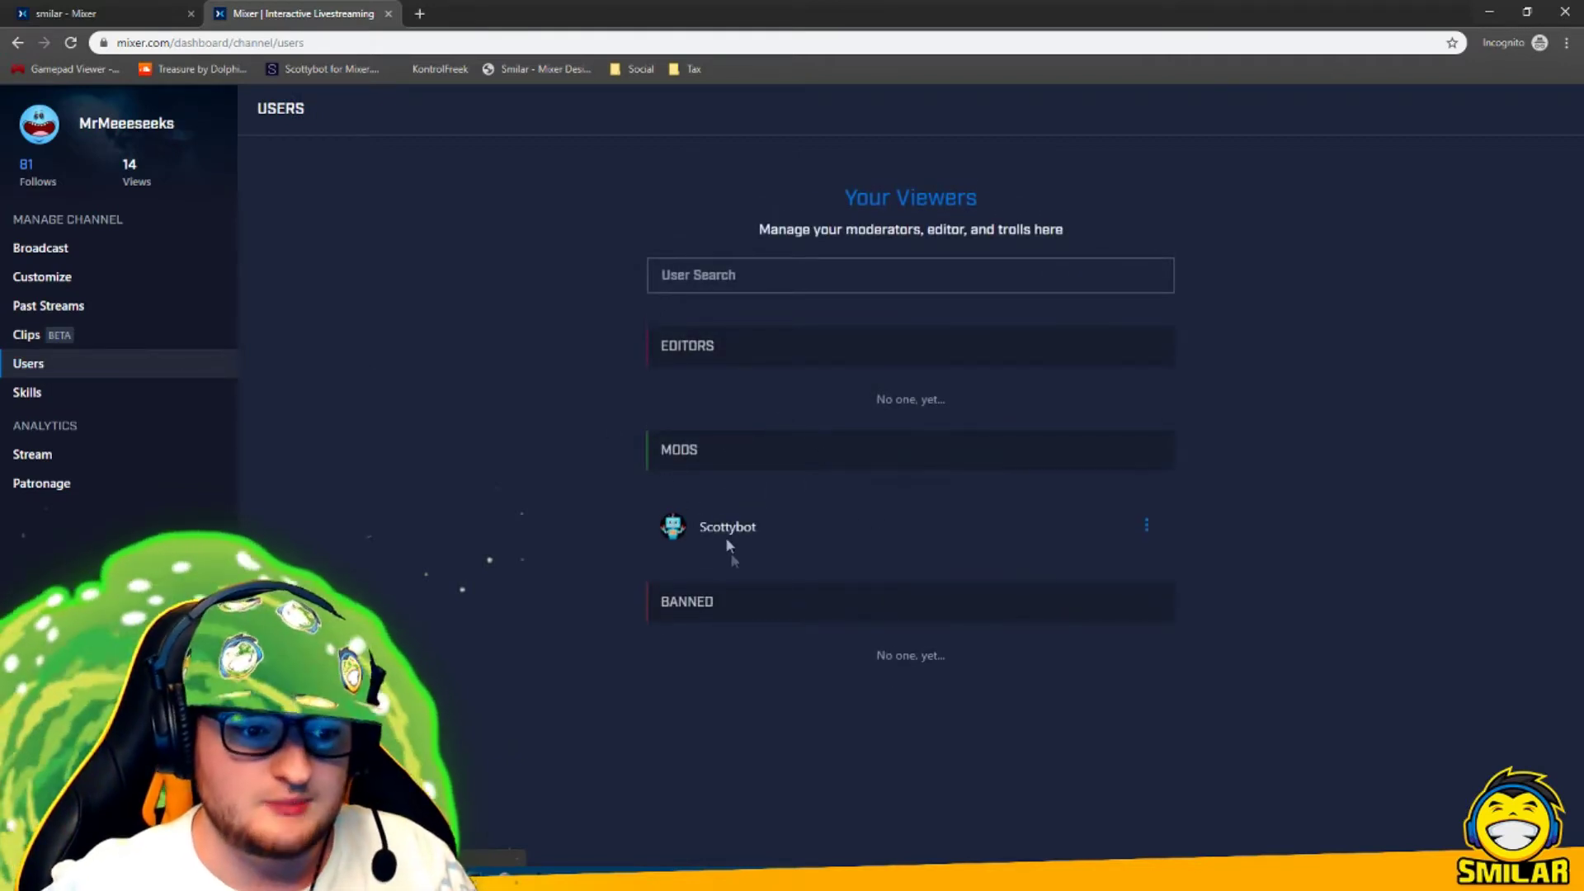
click(1146, 525)
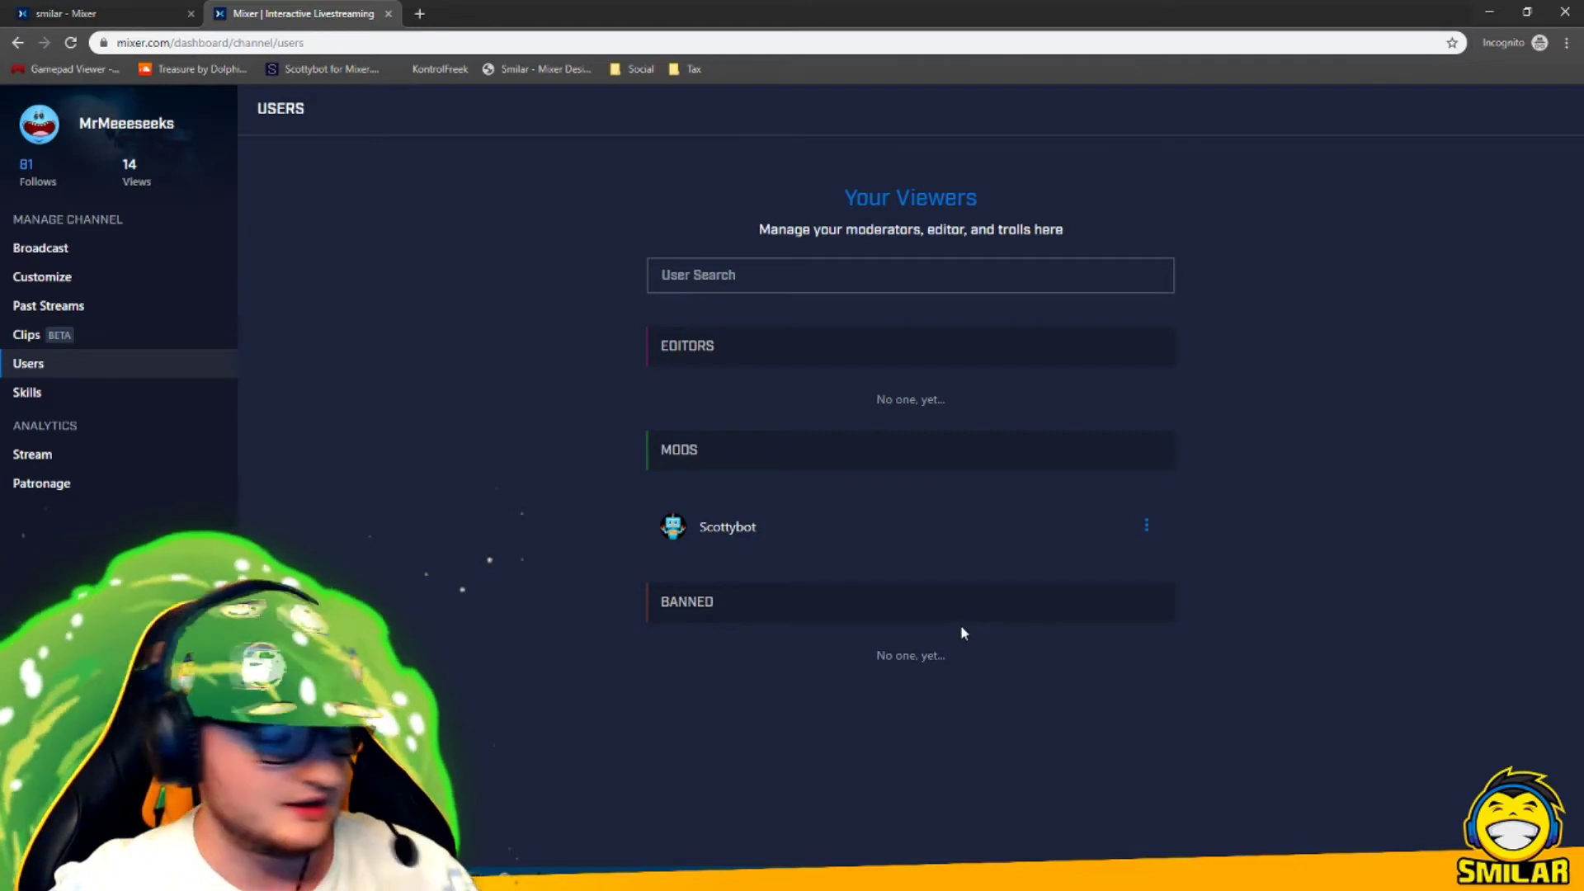
mouse_move(964, 622)
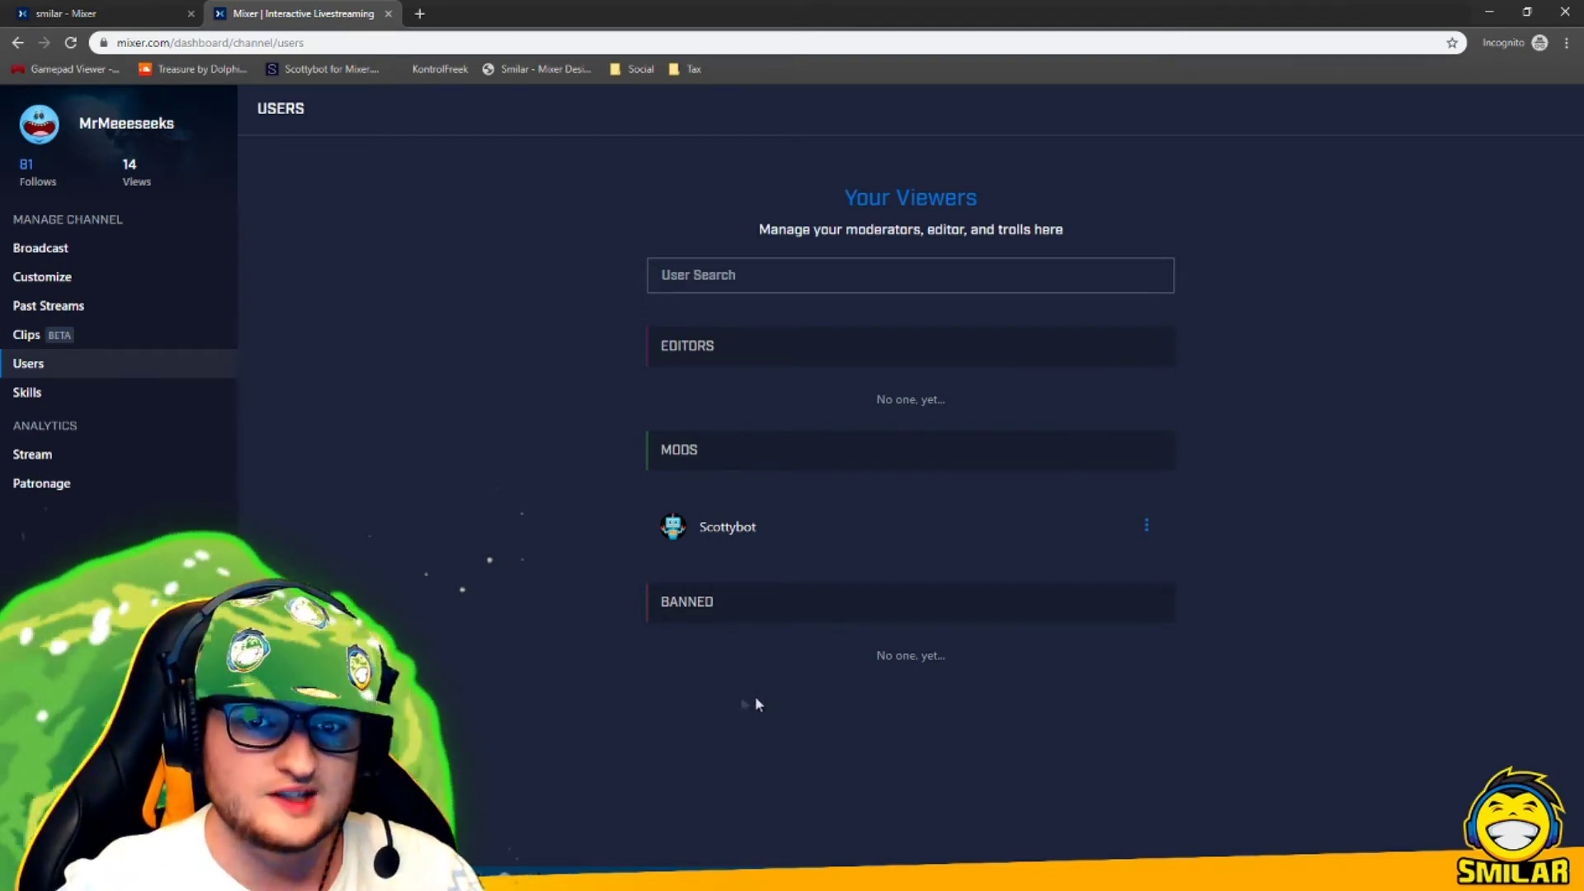
click(64, 398)
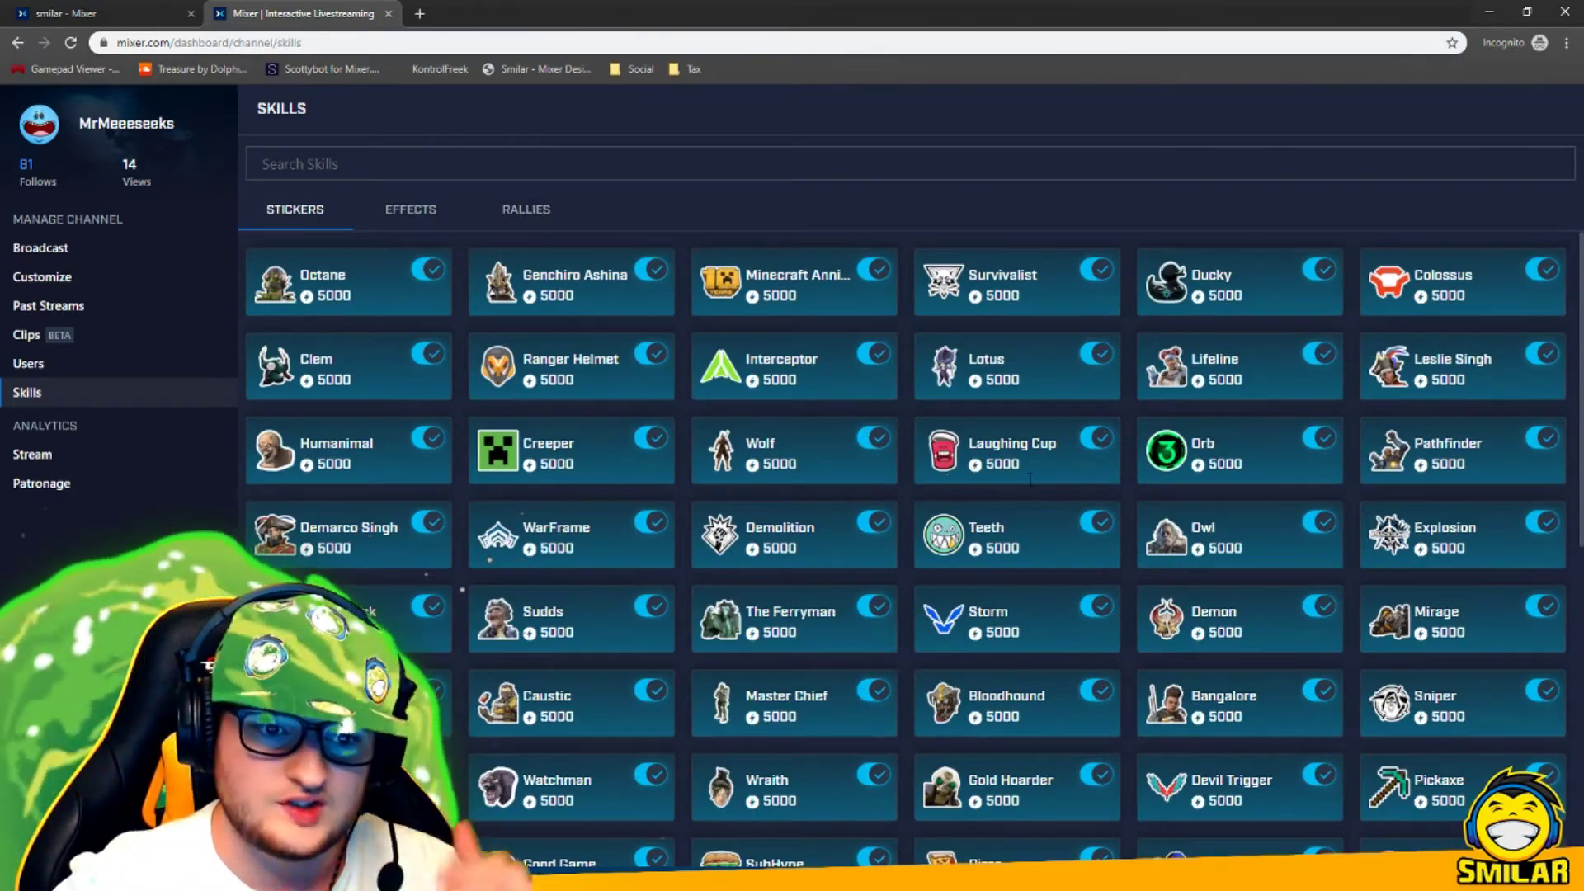
- Review the sticker grid from Good Game to Creeper, then go full screen with F11
scroll(888, 448, down, 5)
scroll(1019, 482, up, 8)
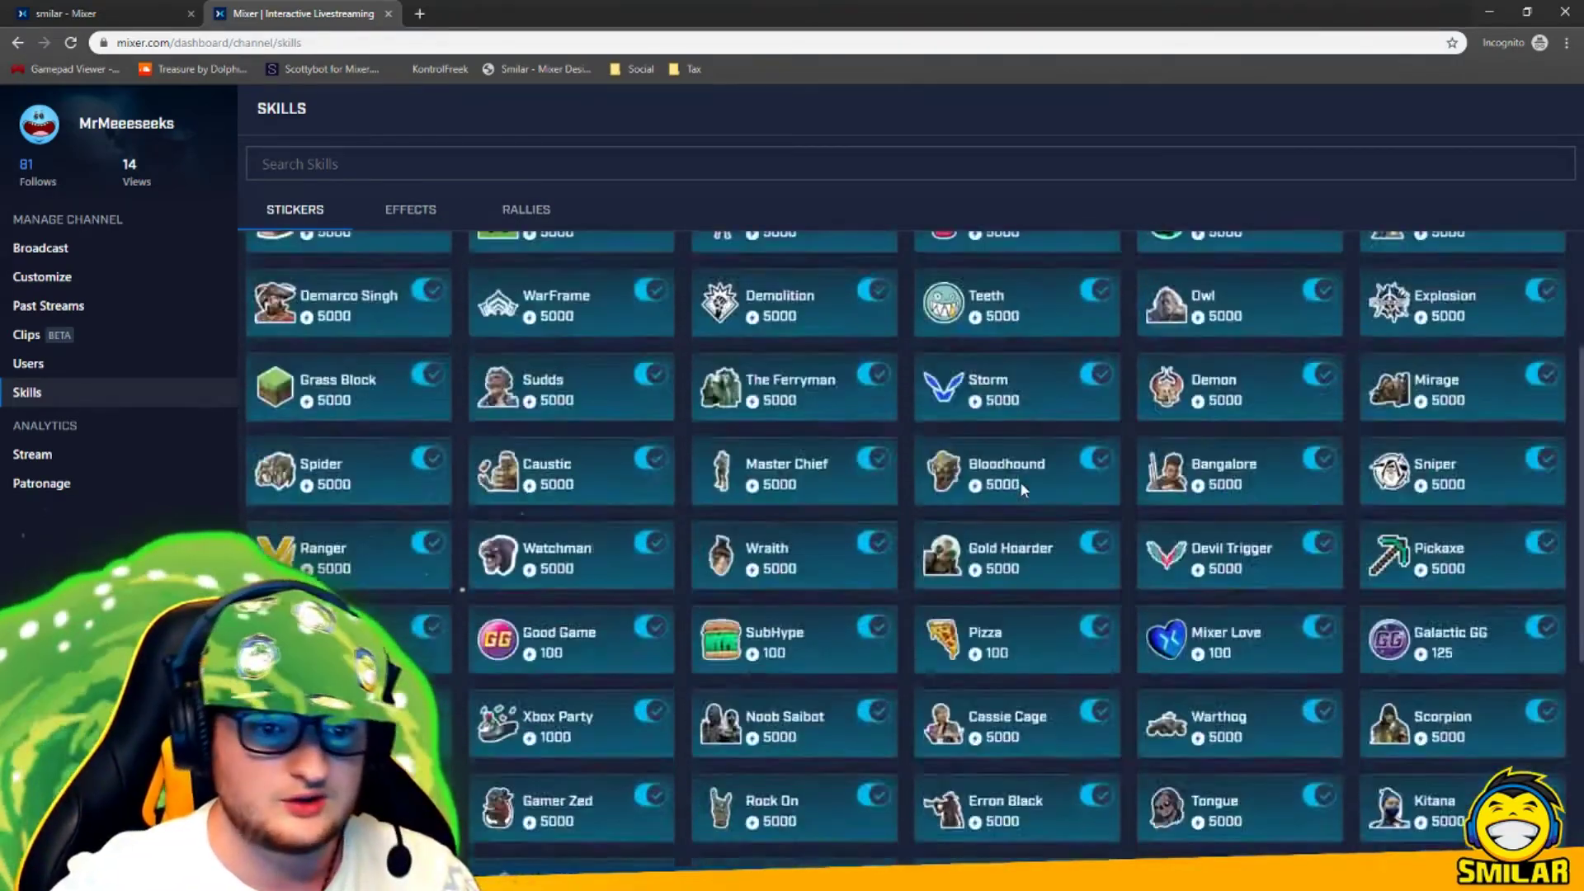
scroll(1021, 490, down, 10)
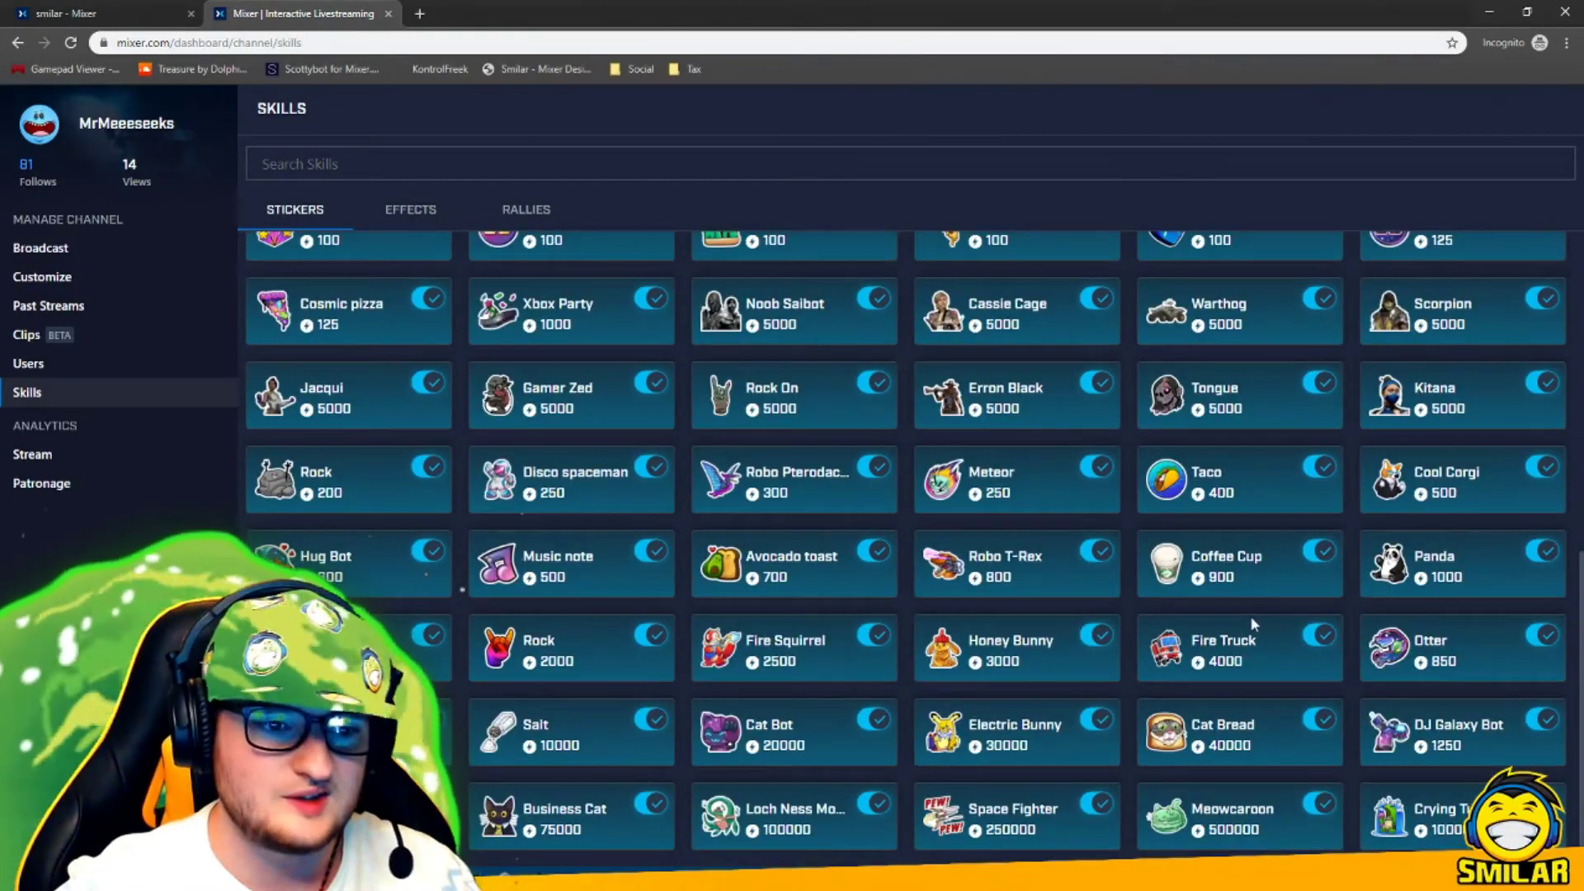
scroll(1250, 616, up, 10)
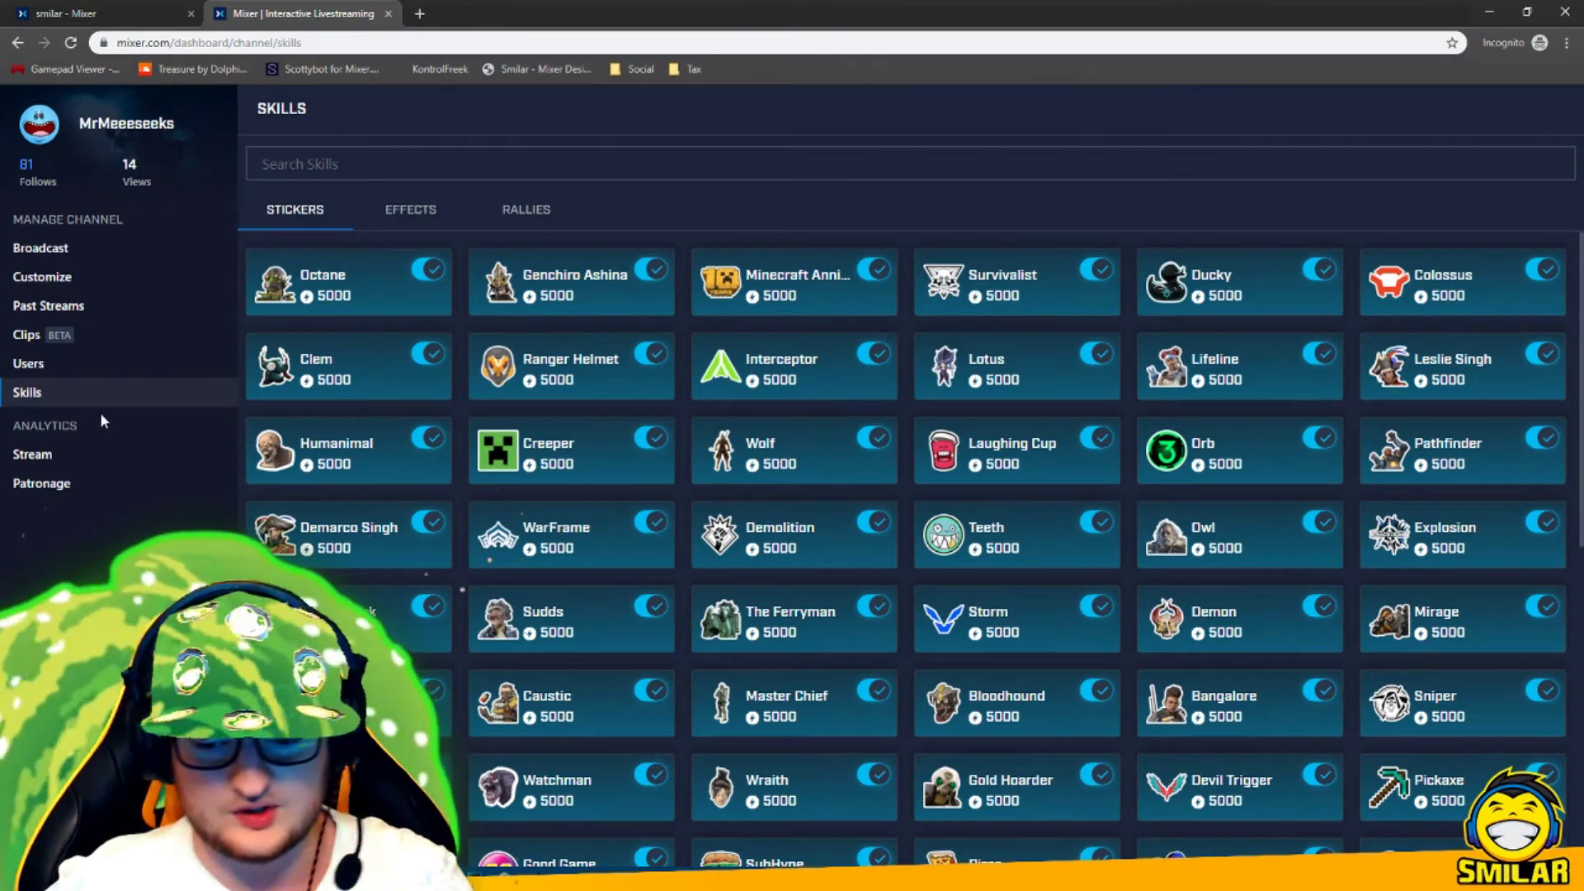
key(F11)
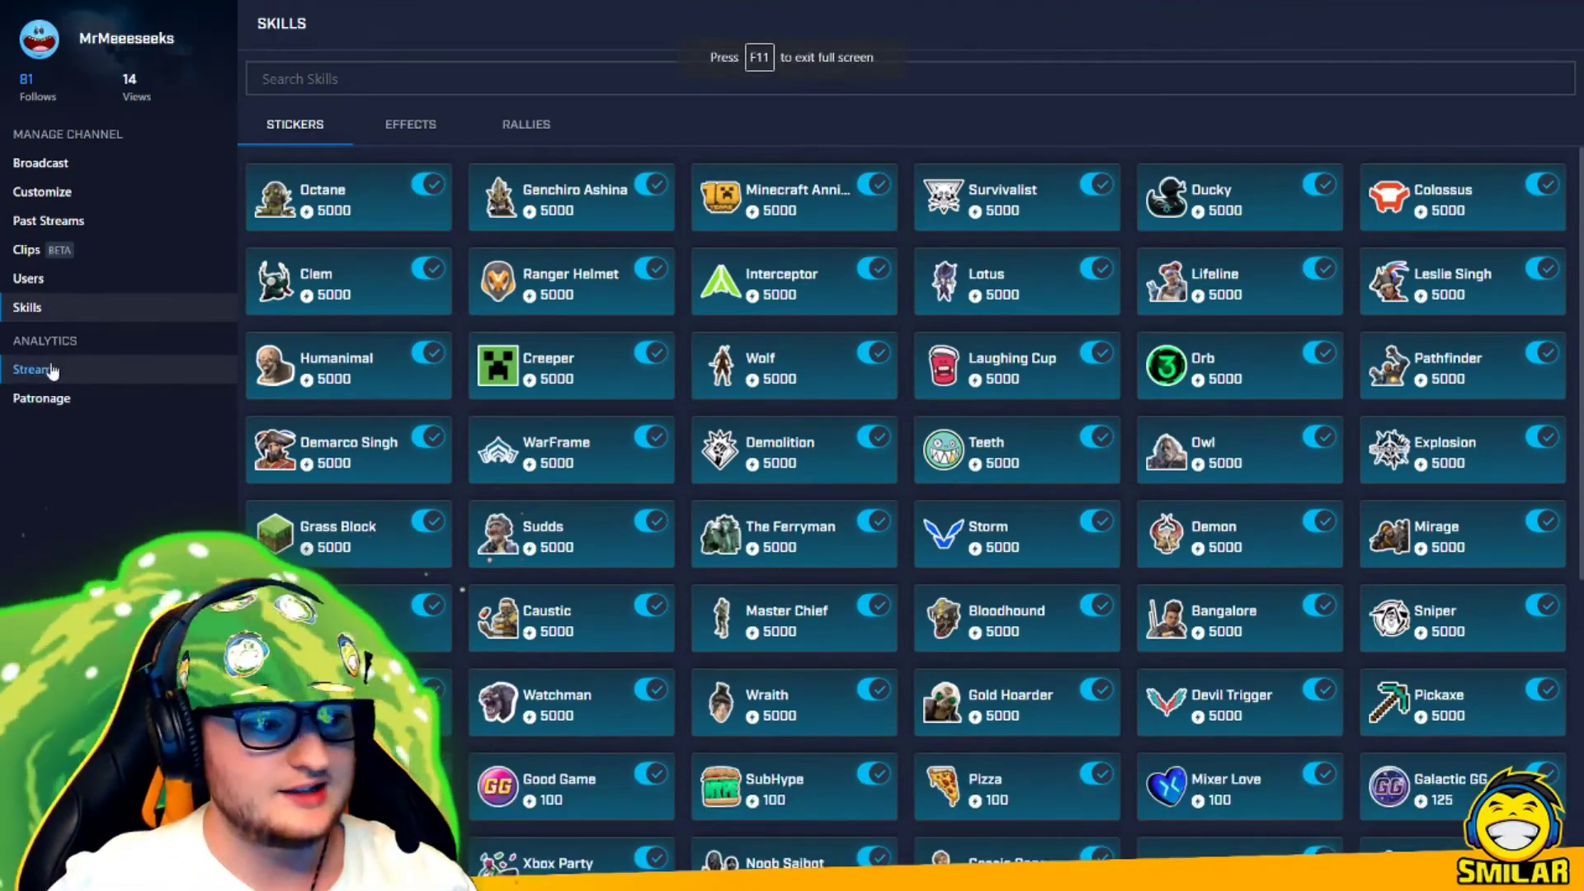
- Review the Stream analytics stats, then switch to the Patronage Sparks page
click(53, 371)
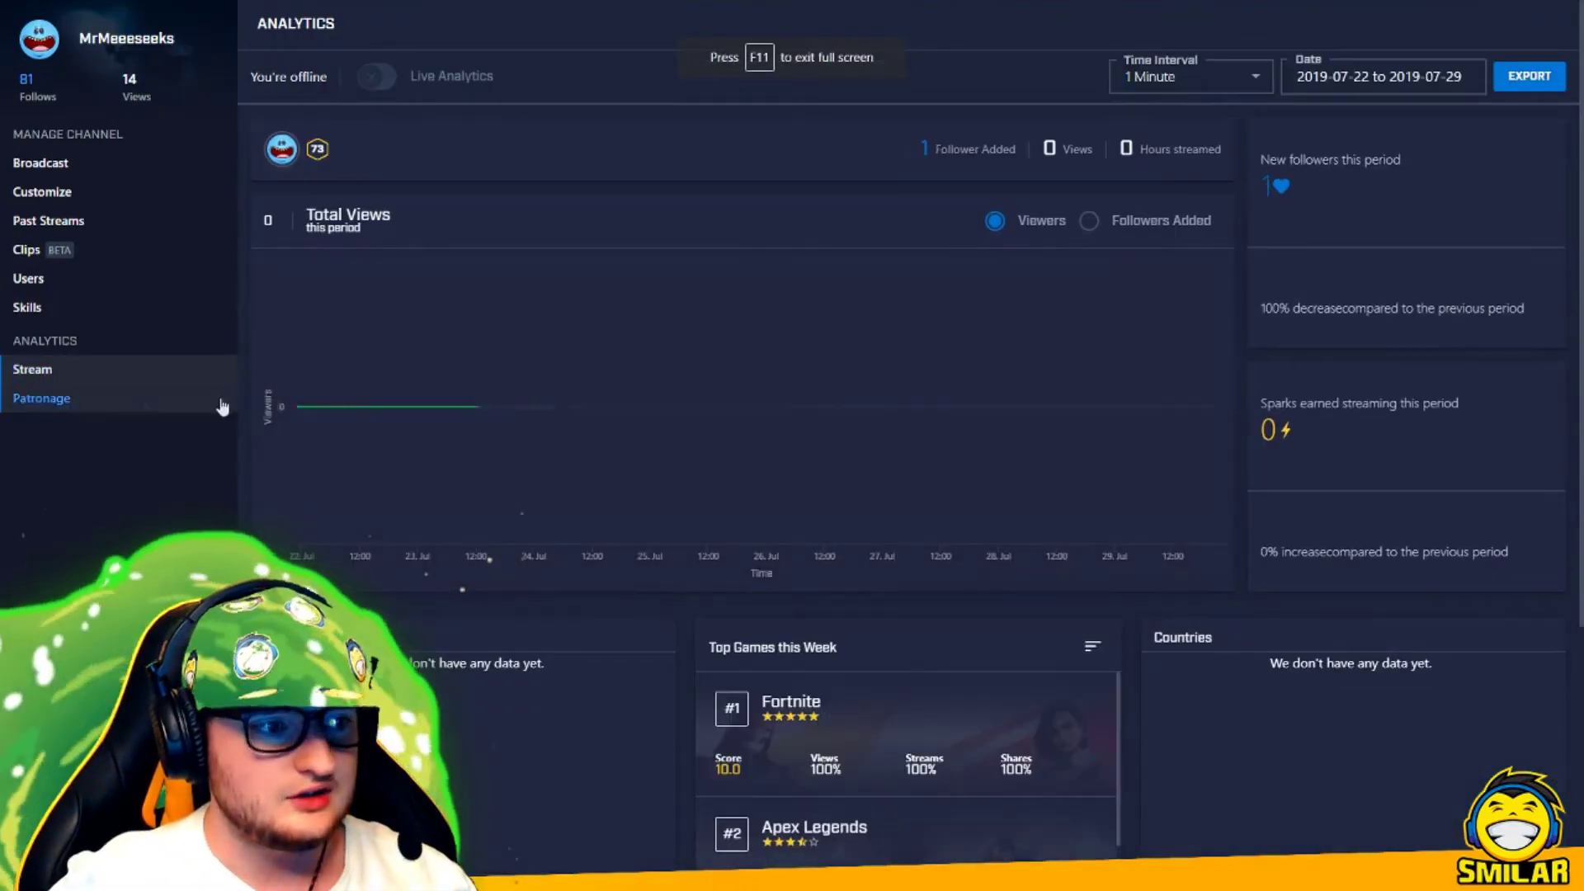
scroll(726, 371, down, 3)
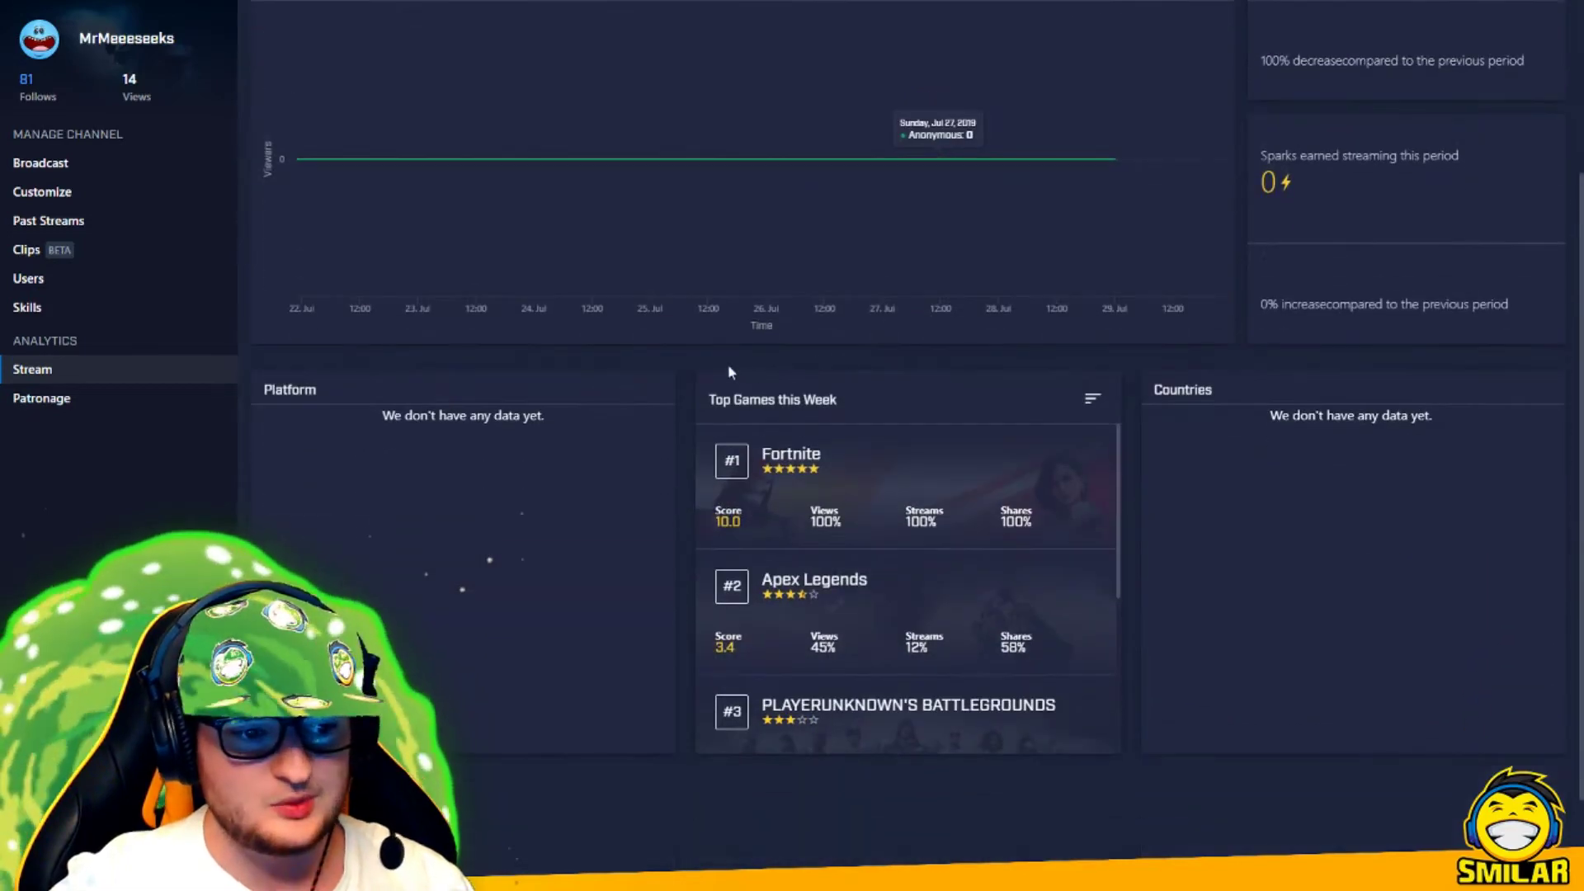
scroll(826, 661, up, 1)
scroll(850, 656, down, 5)
scroll(874, 663, up, 5)
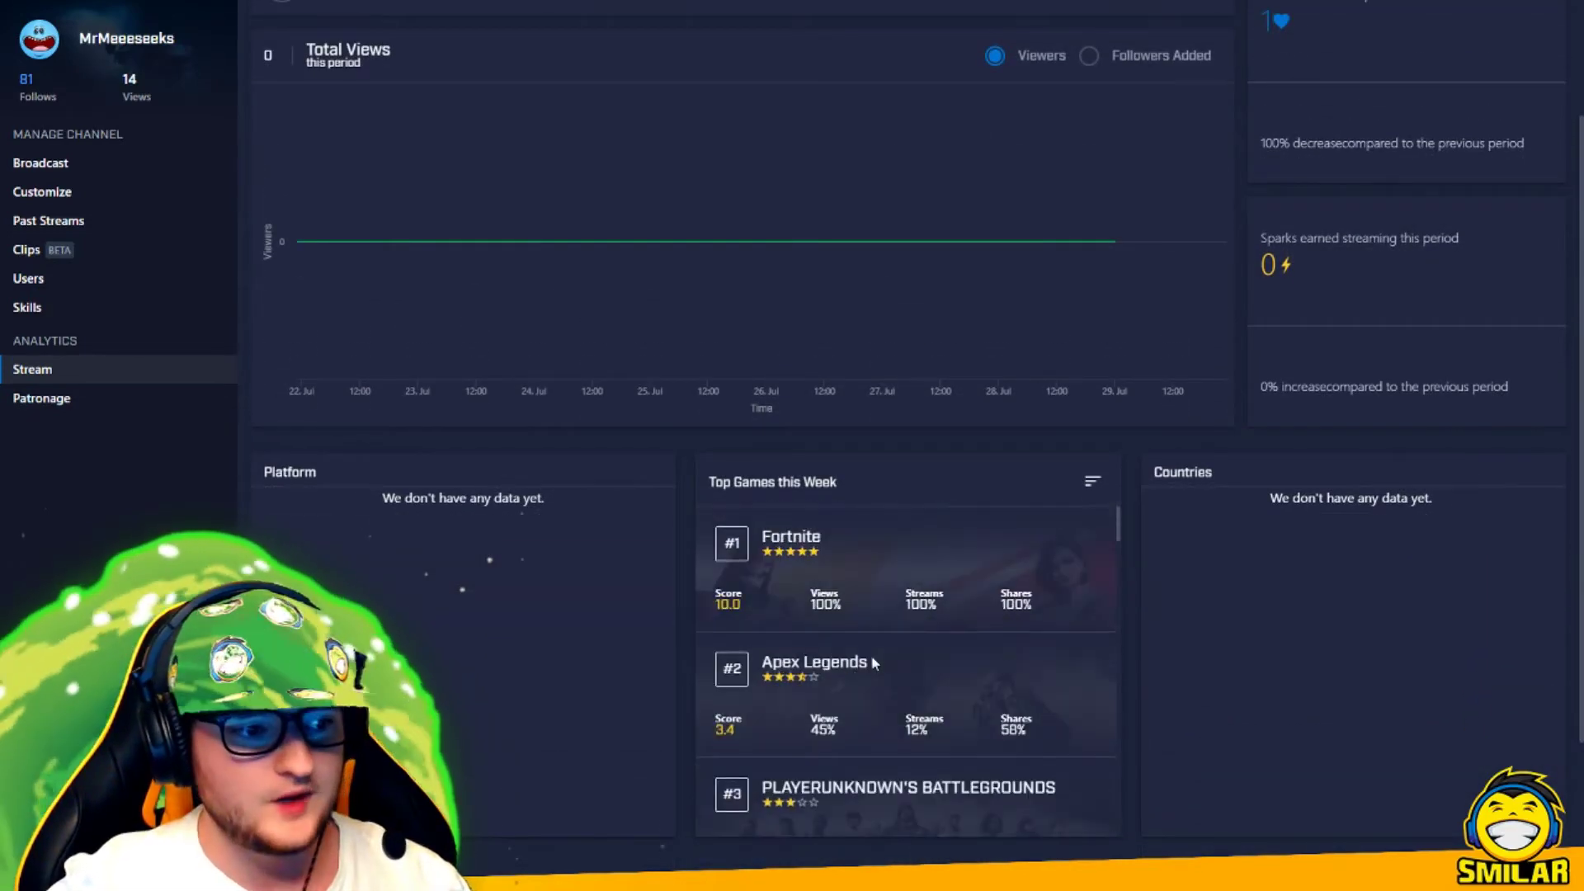
scroll(887, 573, up, 2)
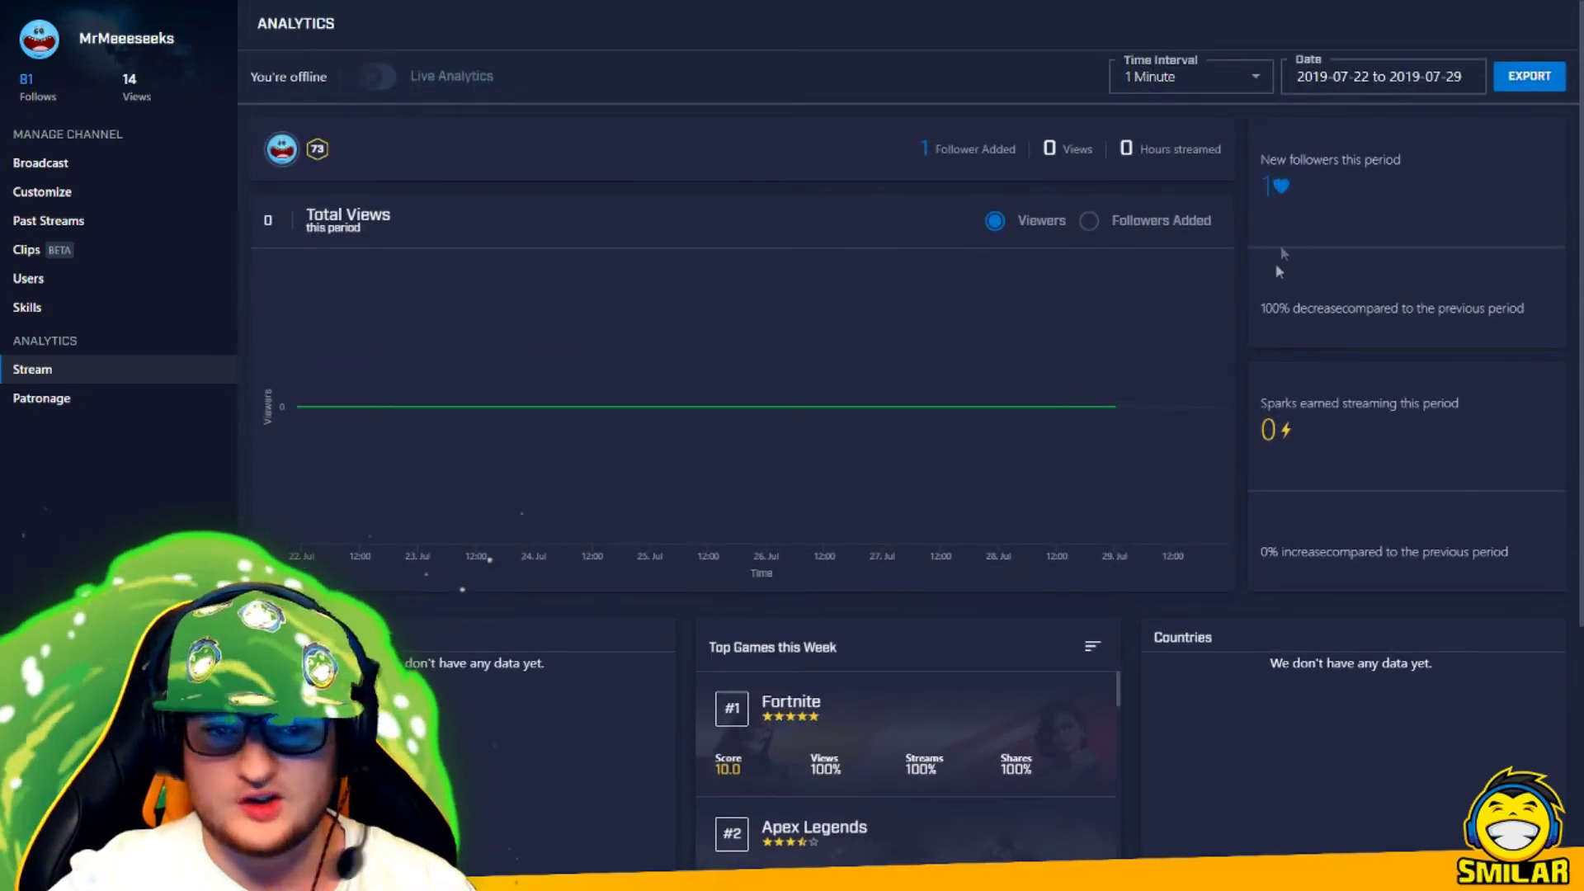
click(37, 400)
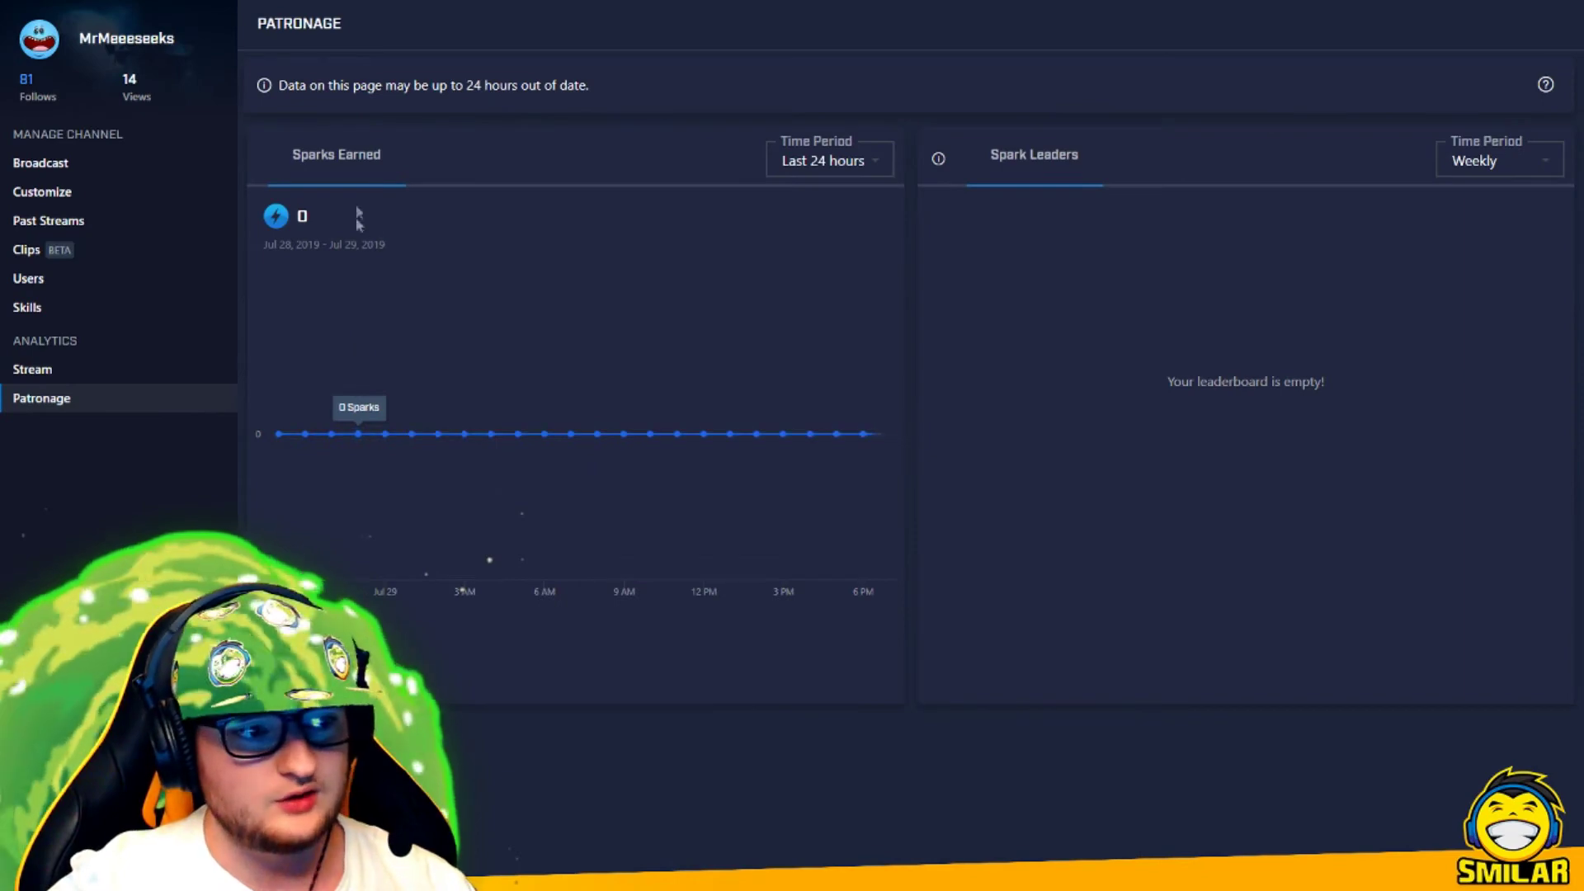